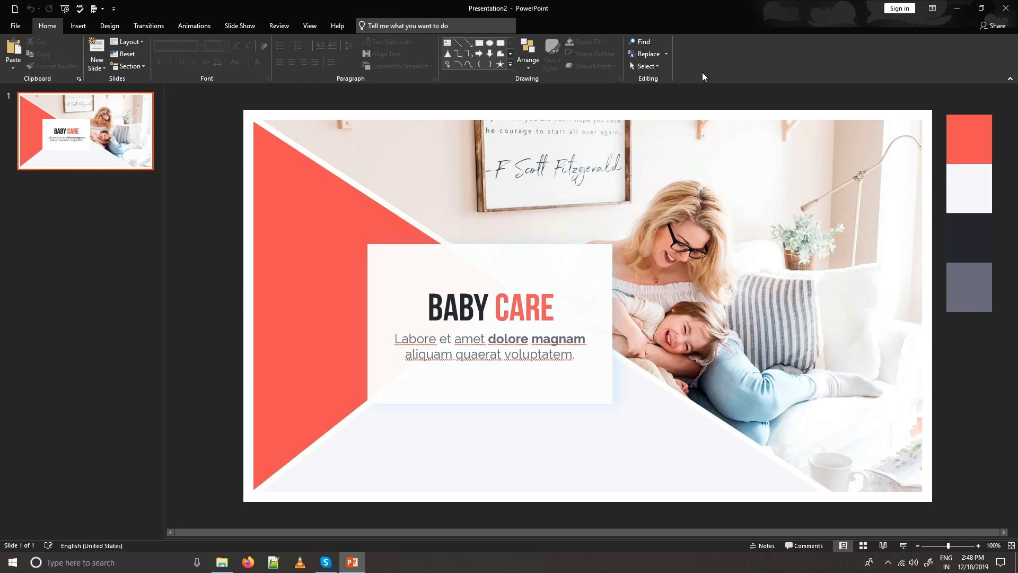
Open the Selection Pane to list the Baby Care slide's groups, border, lines, triangles and color shapes.
left_click(658, 66)
Select the container shape and open the Animation Pane alongside the Selection Pane.
left_click(658, 104)
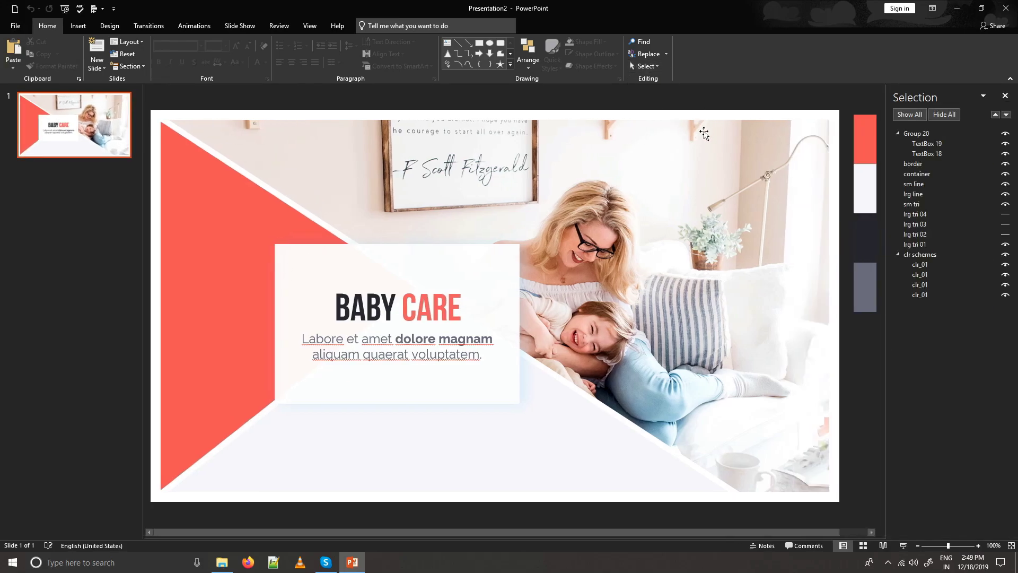
left_click(411, 266)
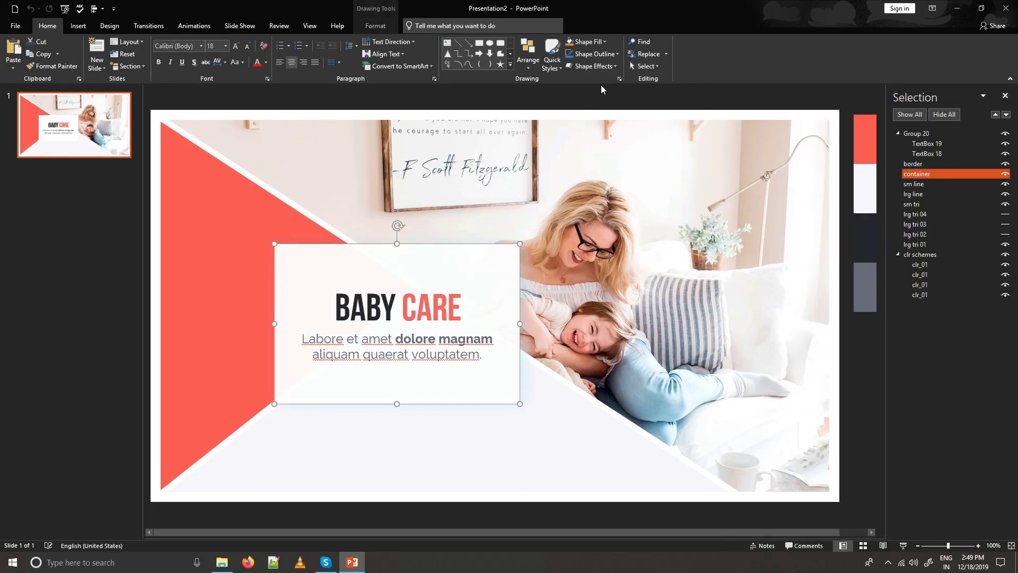
left_click(618, 79)
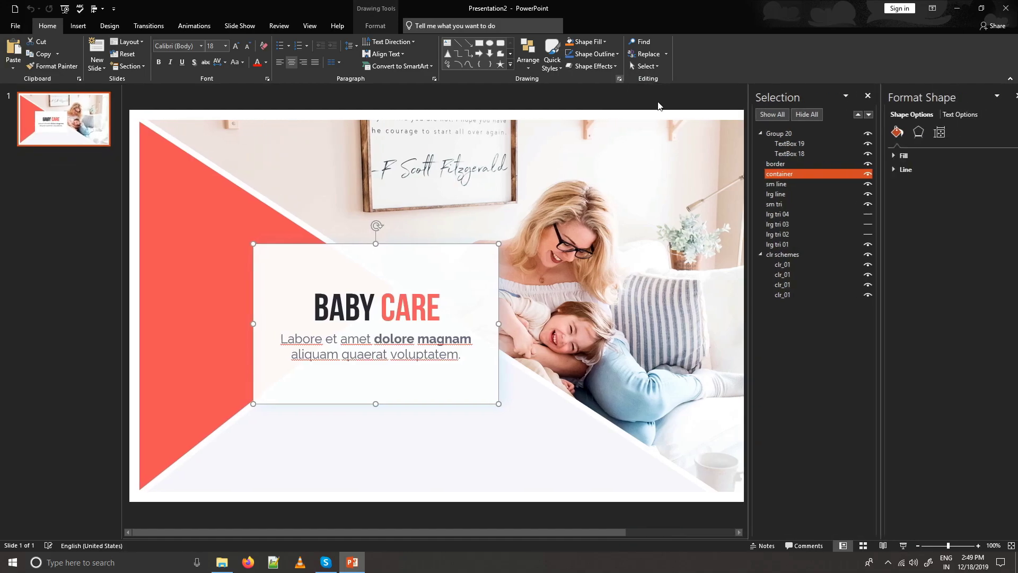
left_click(194, 25)
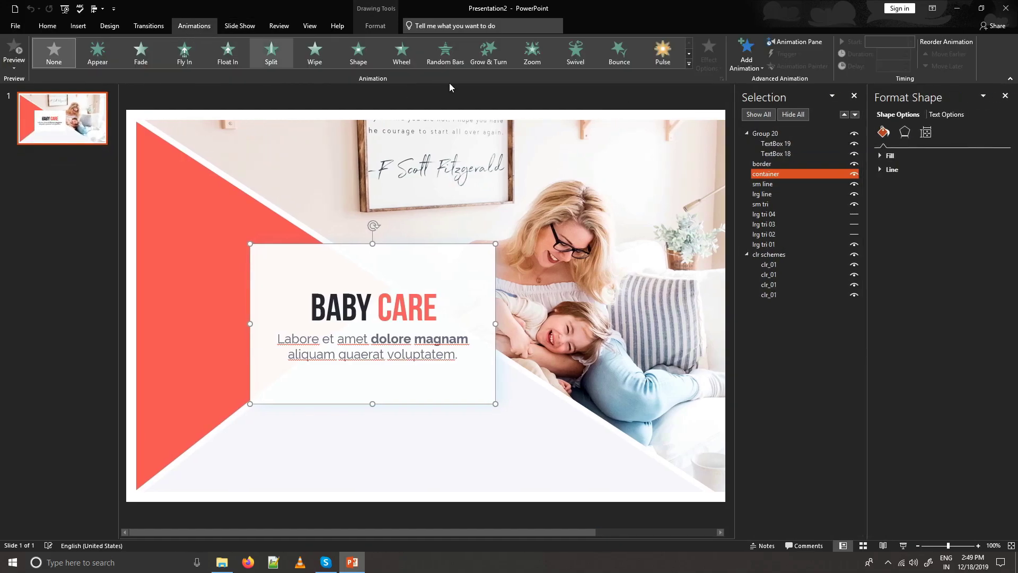
left_click(792, 42)
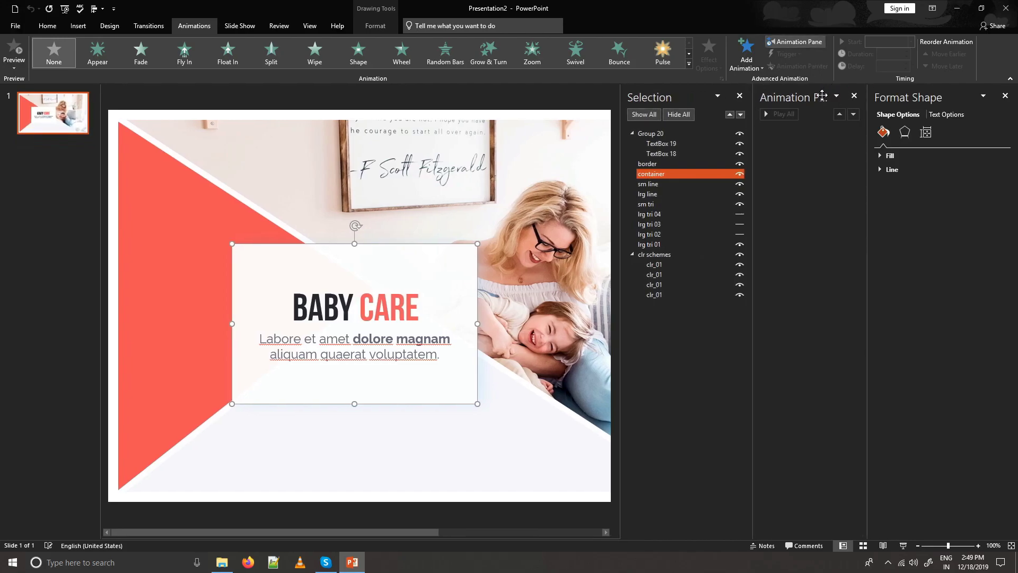
Rename Group 20 to 'txt' in the Selection Pane.
left_click(637, 134)
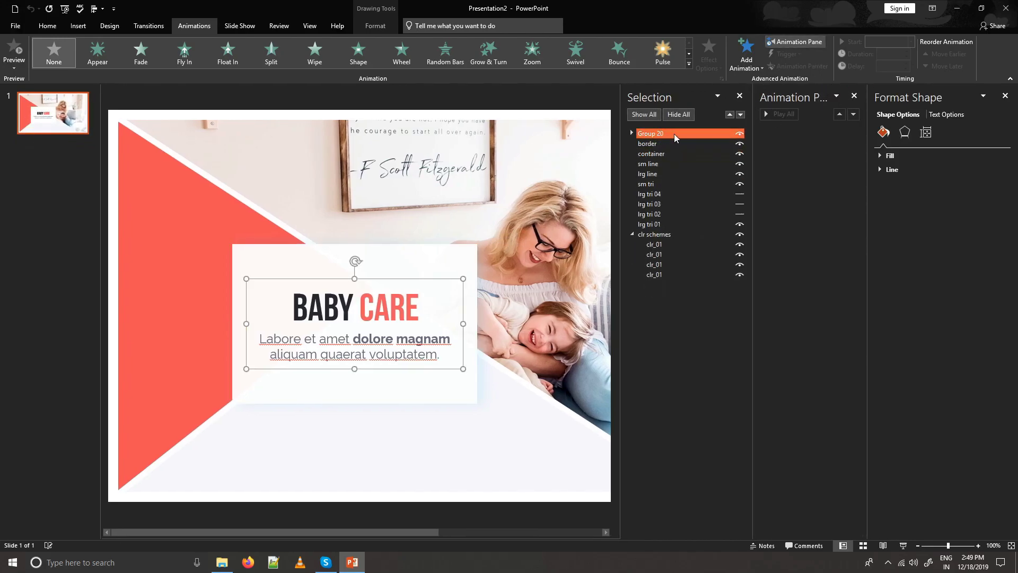
left_click(658, 134)
key("ctrl+a")
type("t")
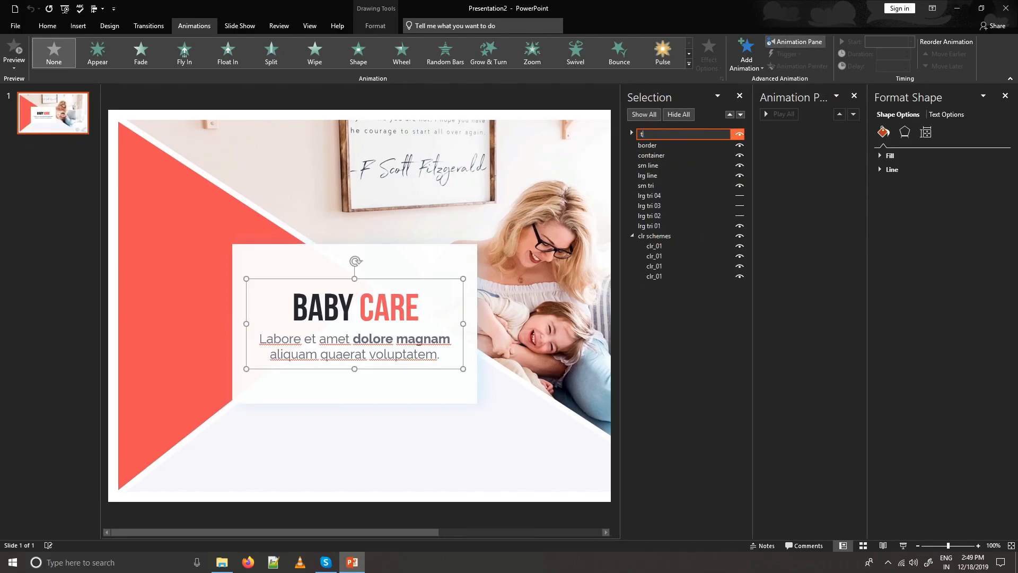
key("Return")
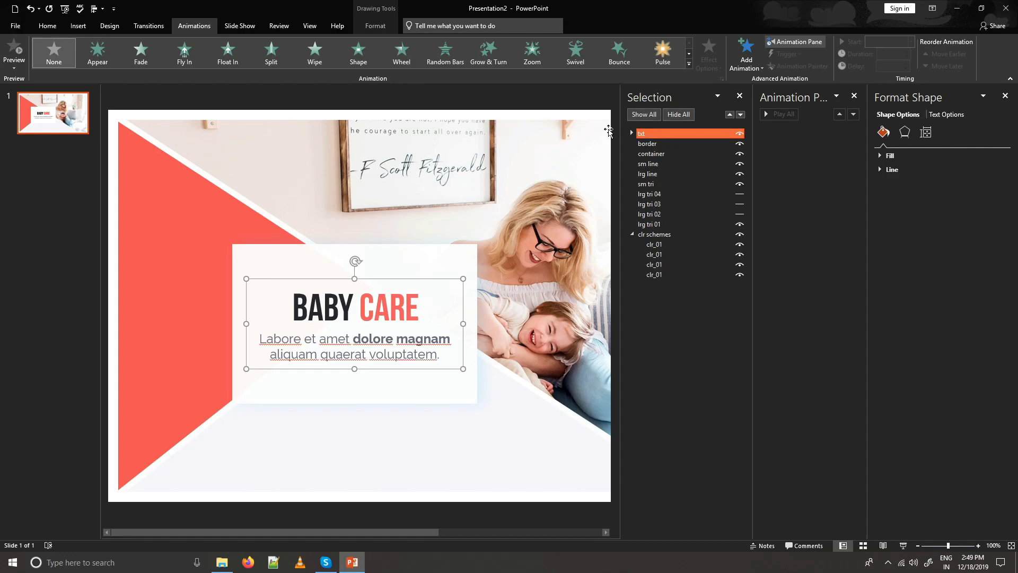
Group txt with the container and name the new group 'center text'.
left_click(672, 154, "ctrl")
key("ctrl+g")
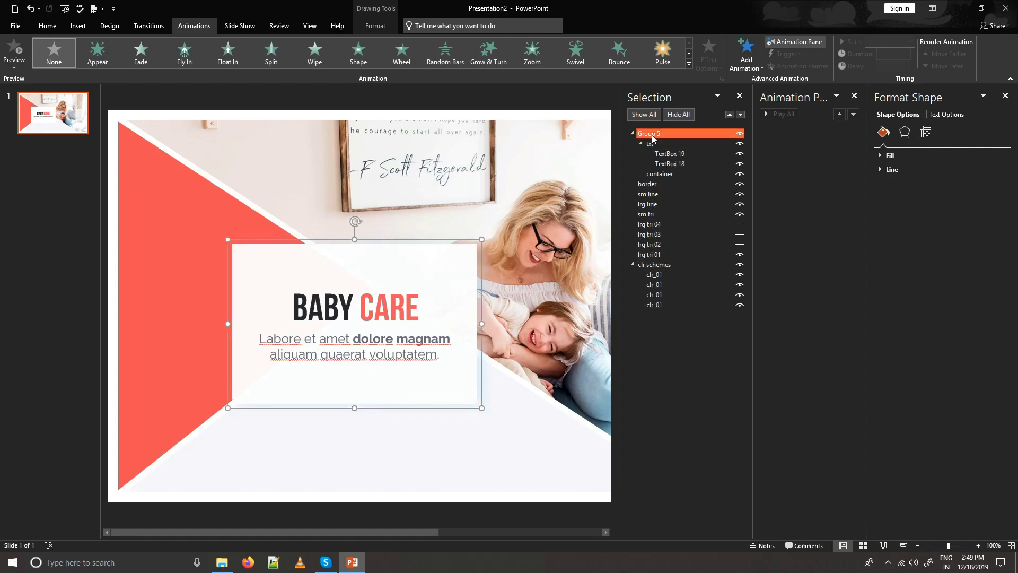
key("F2")
key("BackSpace")
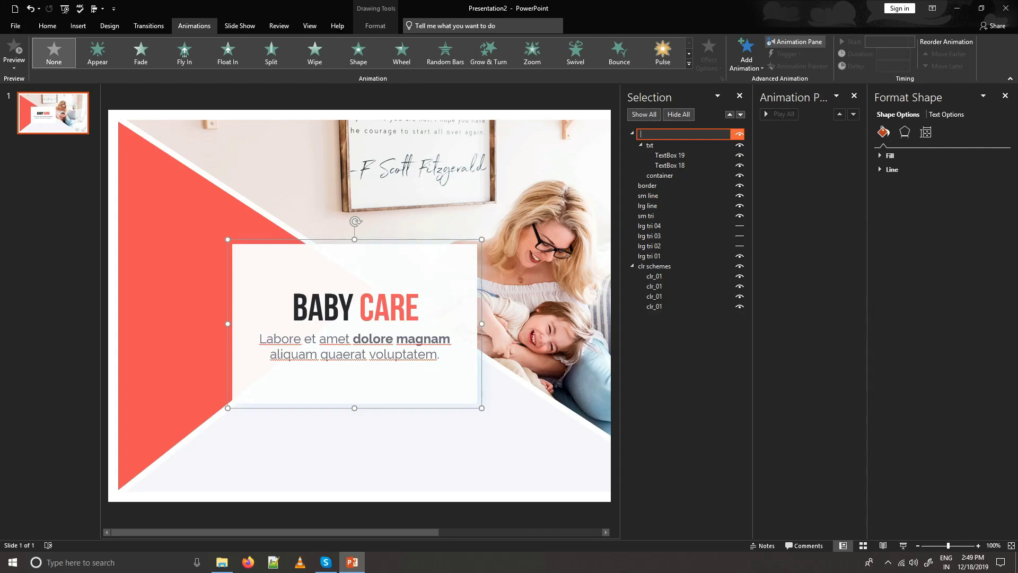
type("center text")
key("Return")
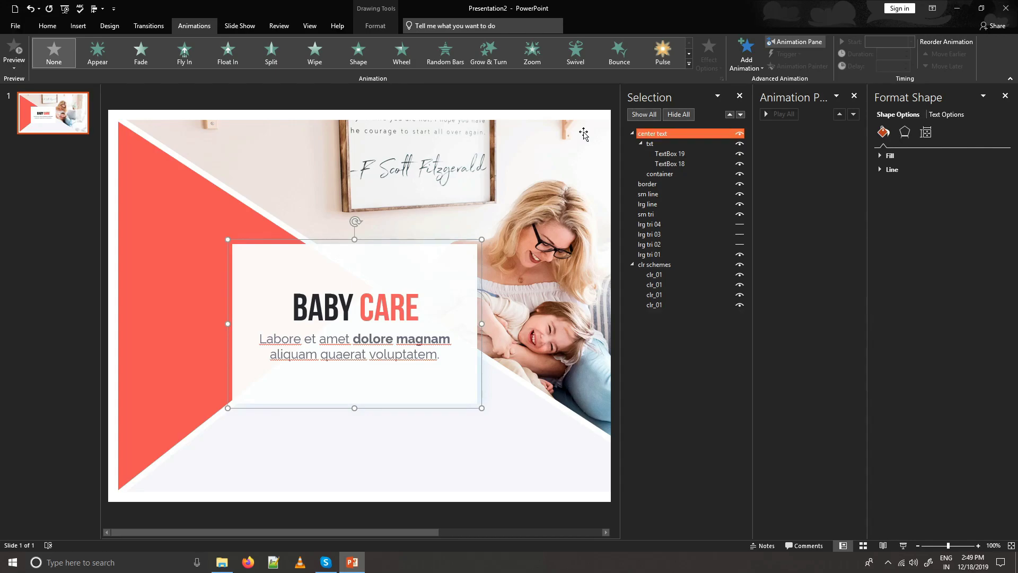
left_click(633, 132)
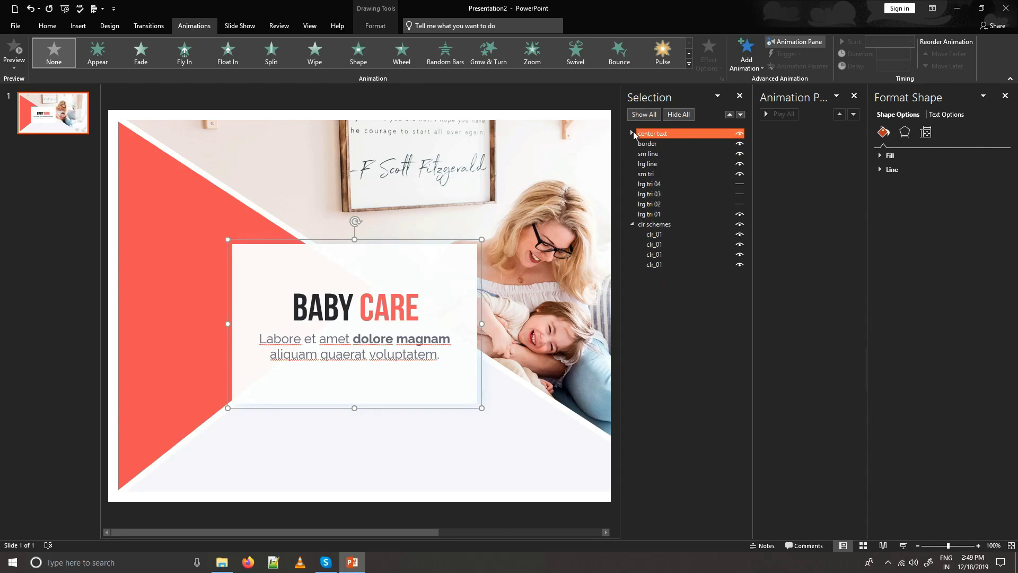
Unhide the hidden large triangle images lrg tri 02, 03 and 04.
left_click(740, 205)
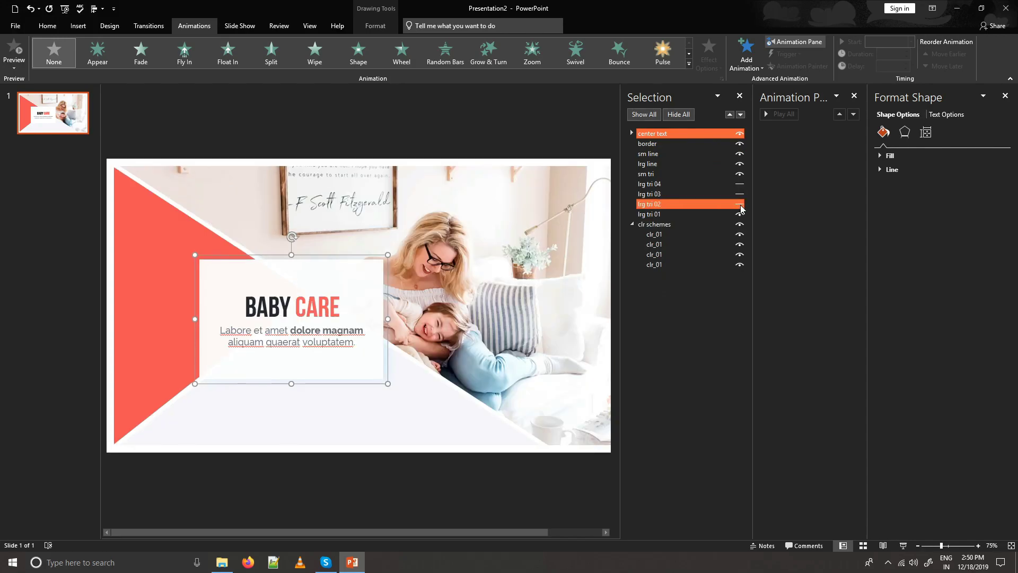
left_click(740, 204)
left_click(740, 194)
left_click(739, 184)
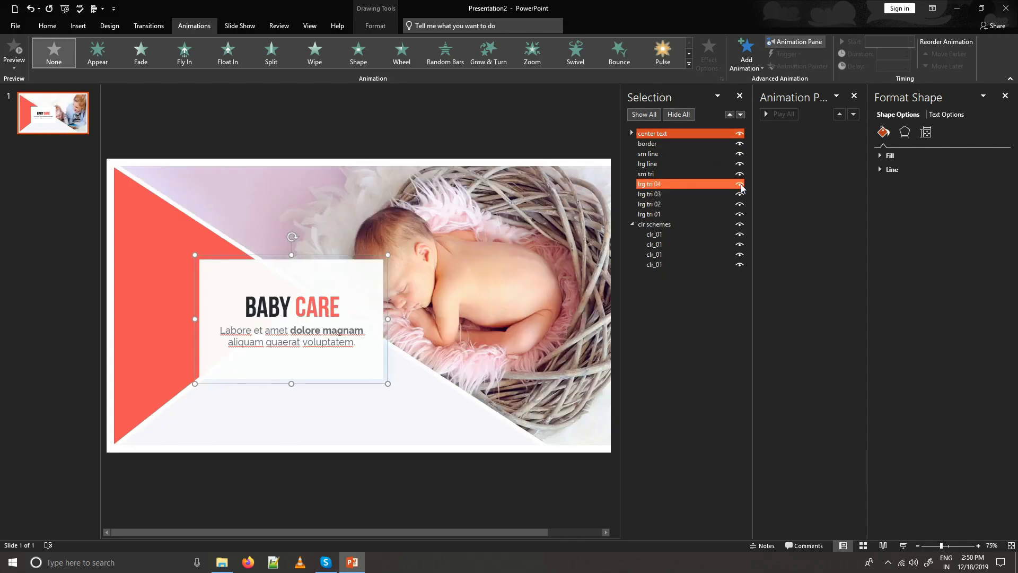
Move lrg tri 01 to the top of the triangle stack and collapse clr schemes.
left_click(707, 214, "ctrl")
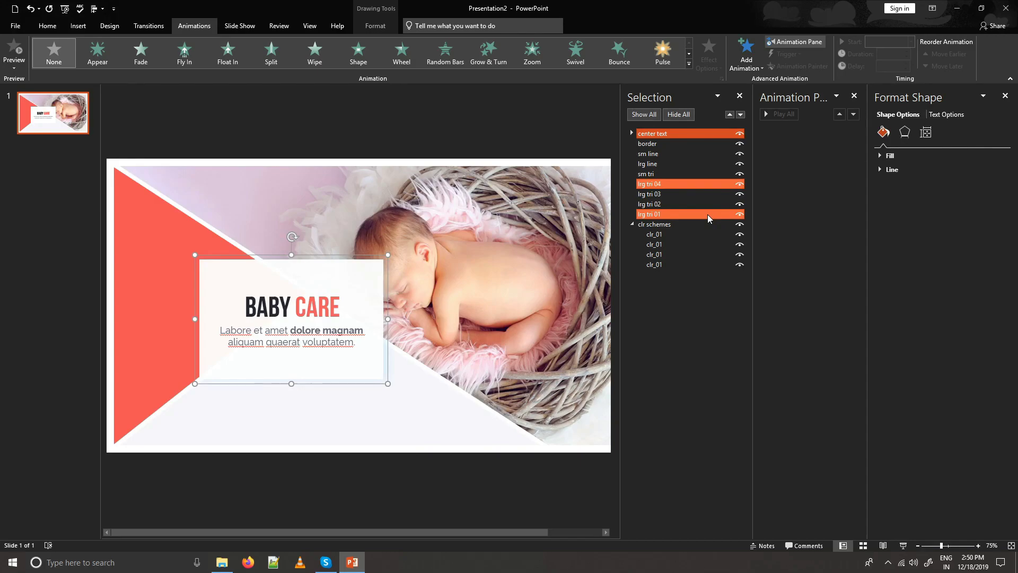
left_click_drag(689, 216, 668, 218)
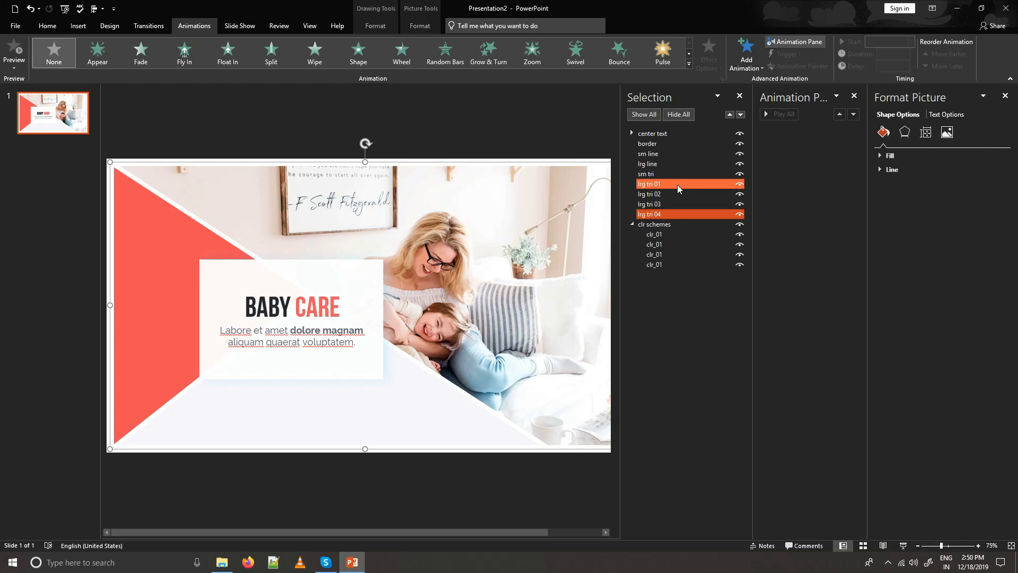
left_click(632, 223)
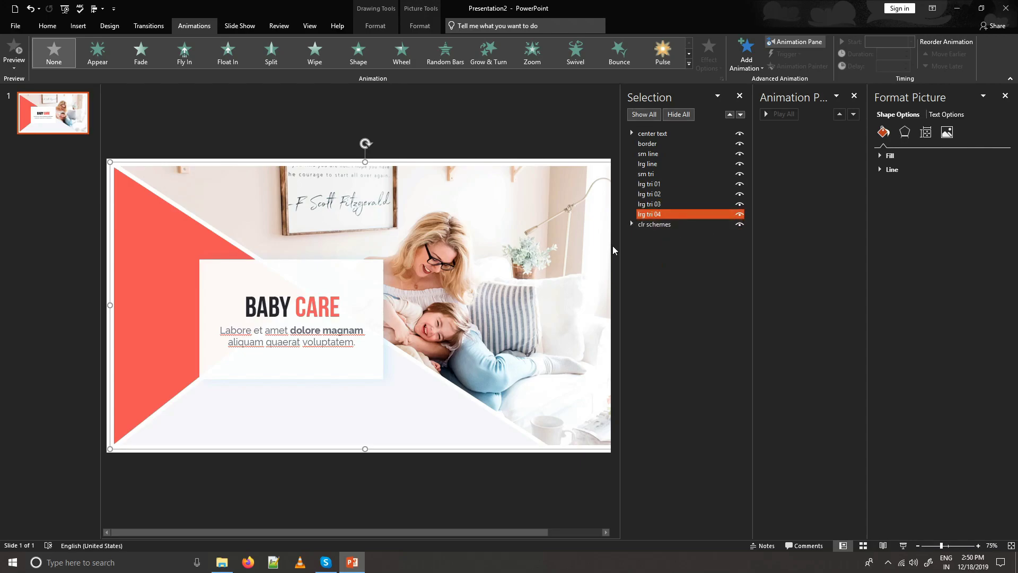
Give lrg tri 01 a Fly In from Top-Right lasting 01.25 seconds and preview it.
left_click(671, 184)
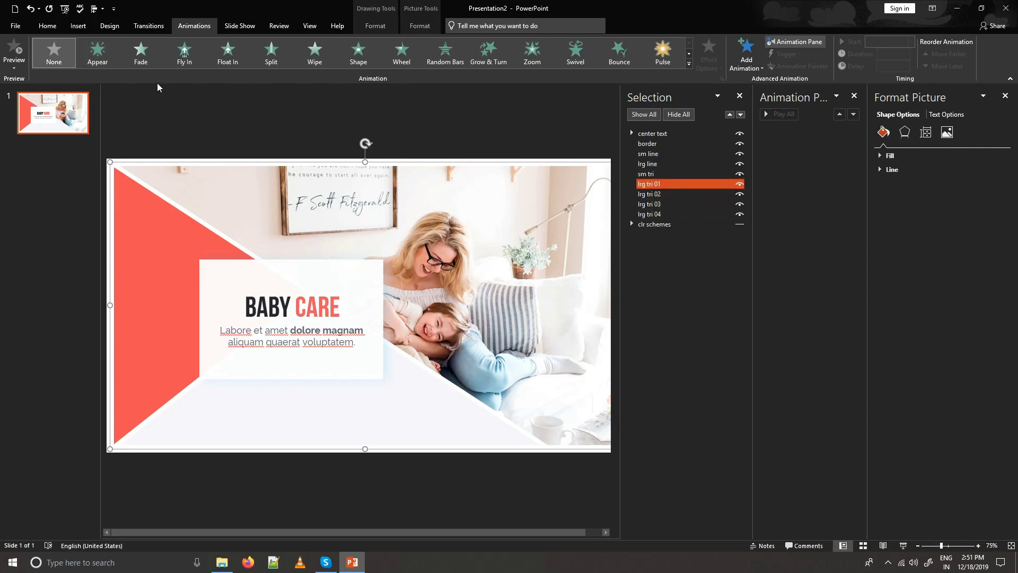
left_click(184, 53)
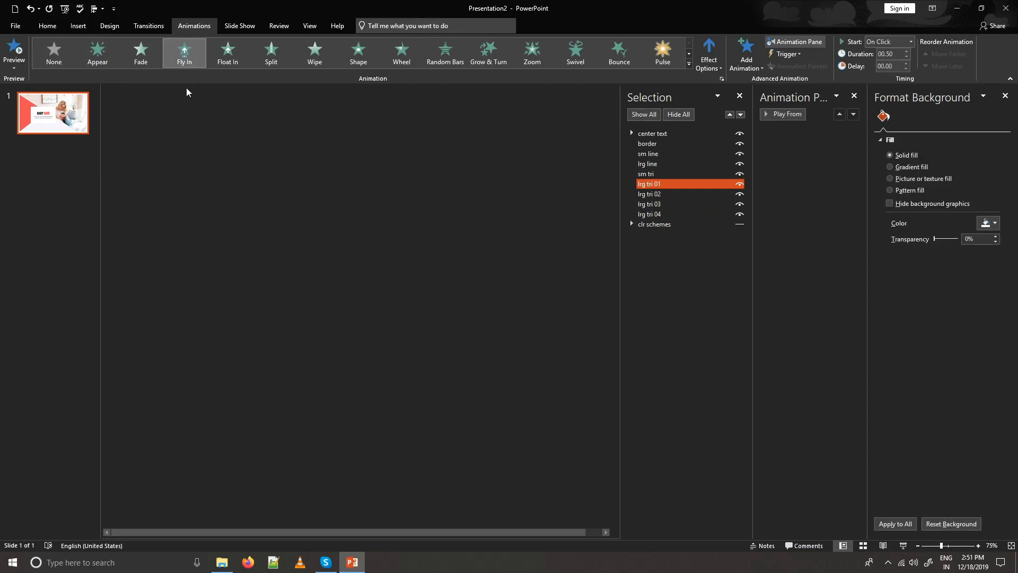
left_click(708, 64)
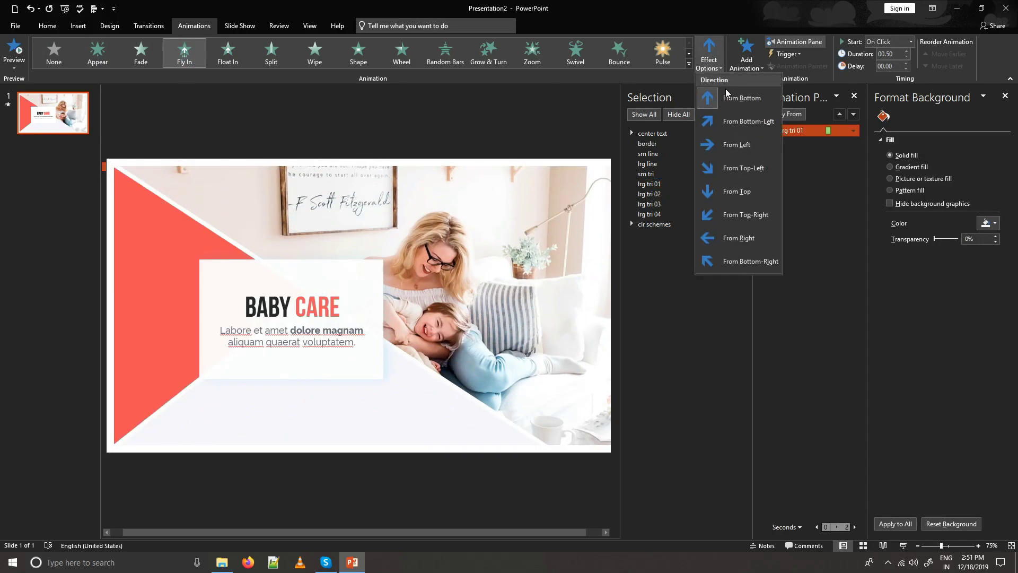
left_click(735, 216)
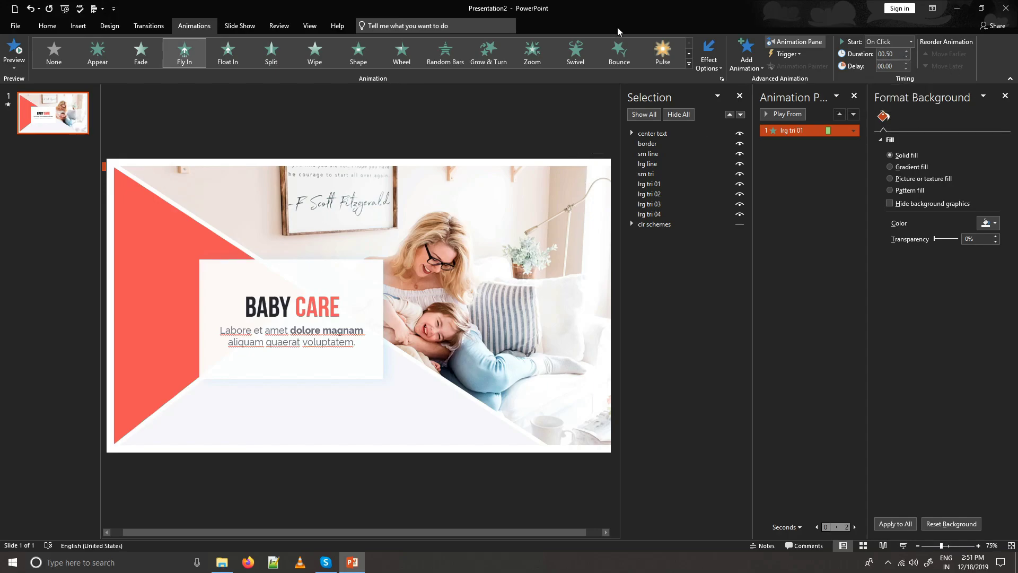
left_click(907, 52)
left_click(767, 116)
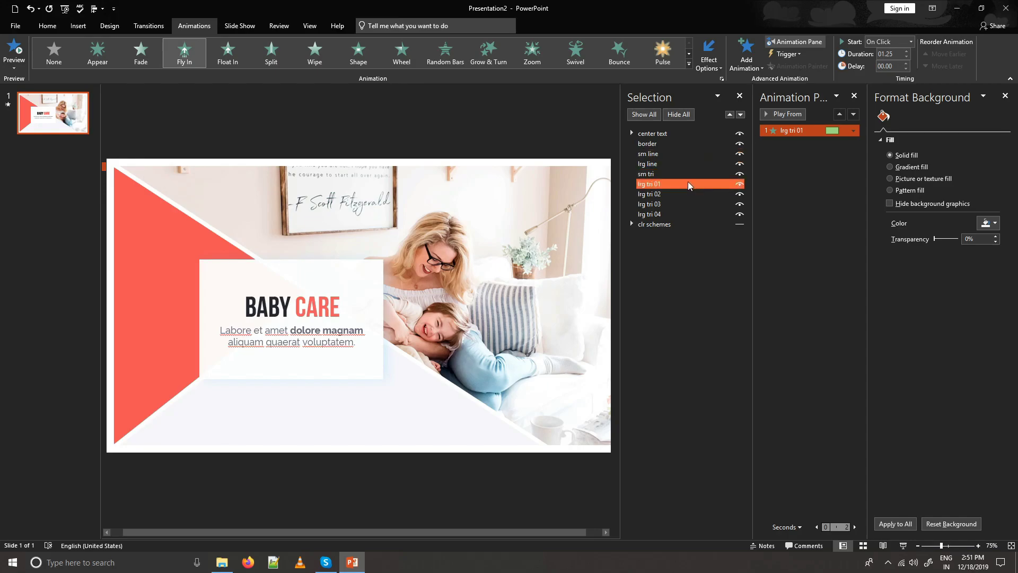
Apply a Fly In from Top-Right to lrg tri 02 through 04.
left_click(675, 193)
left_click(674, 215, "shift")
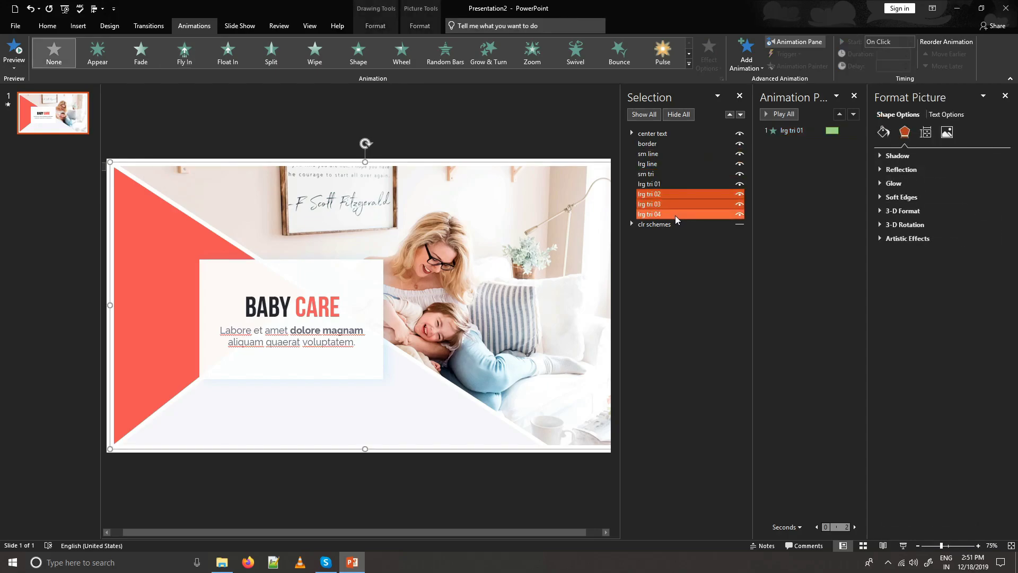
left_click(190, 54)
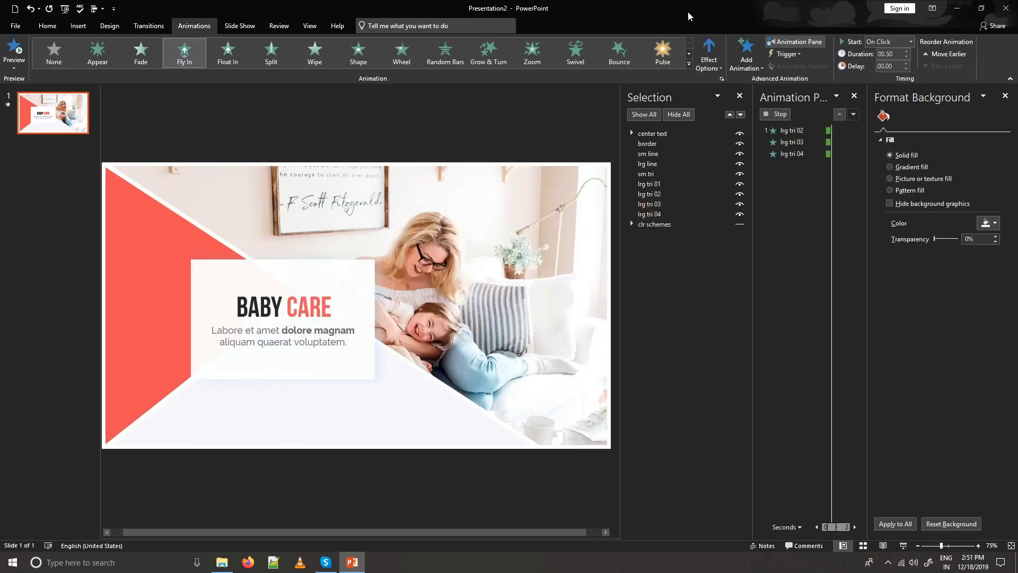
left_click(720, 69)
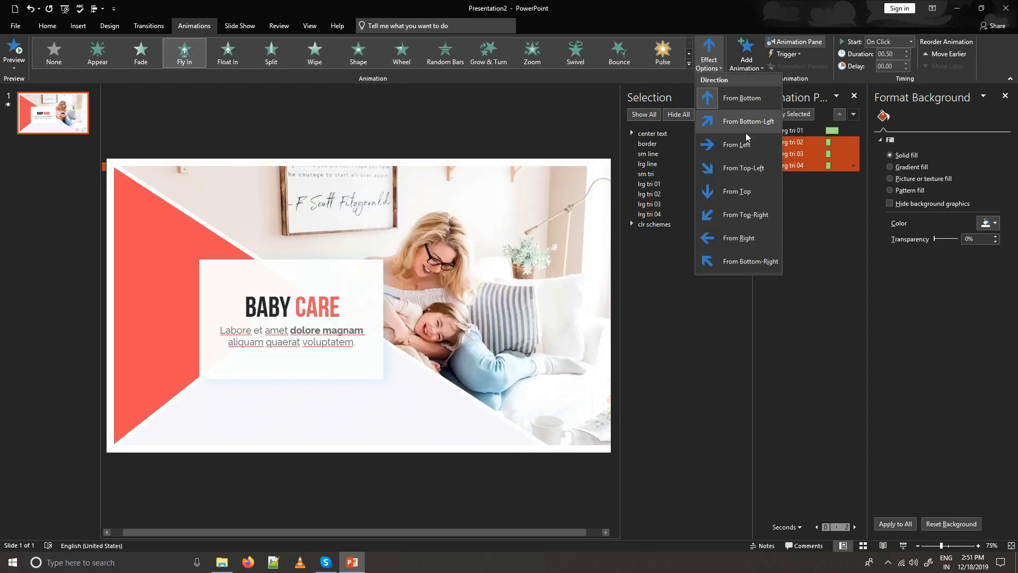
left_click(742, 215)
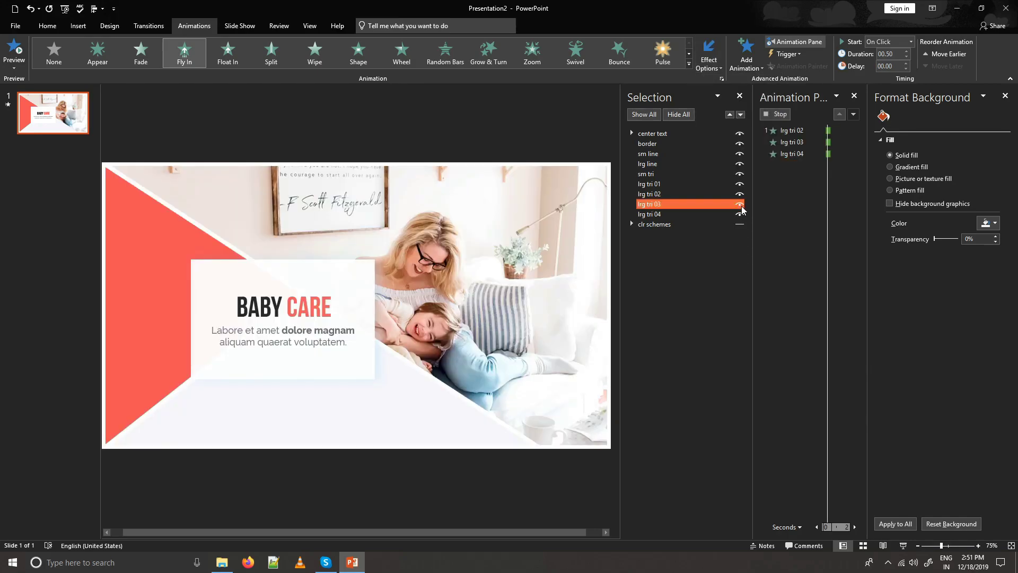
Start those fly-ins With Previous at 01.25 seconds, then preview from lrg tri 01.
left_click(911, 42)
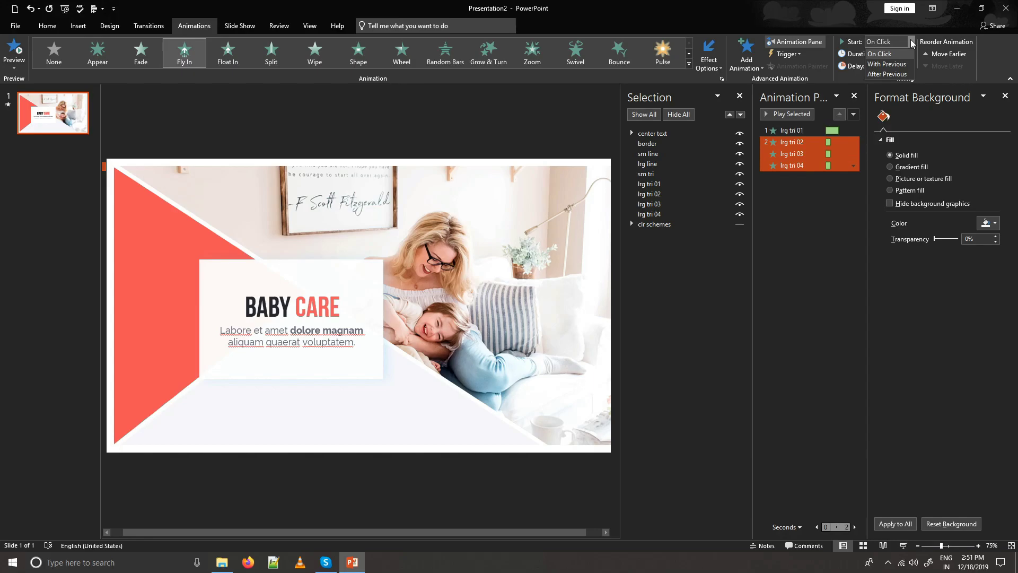
left_click(904, 63)
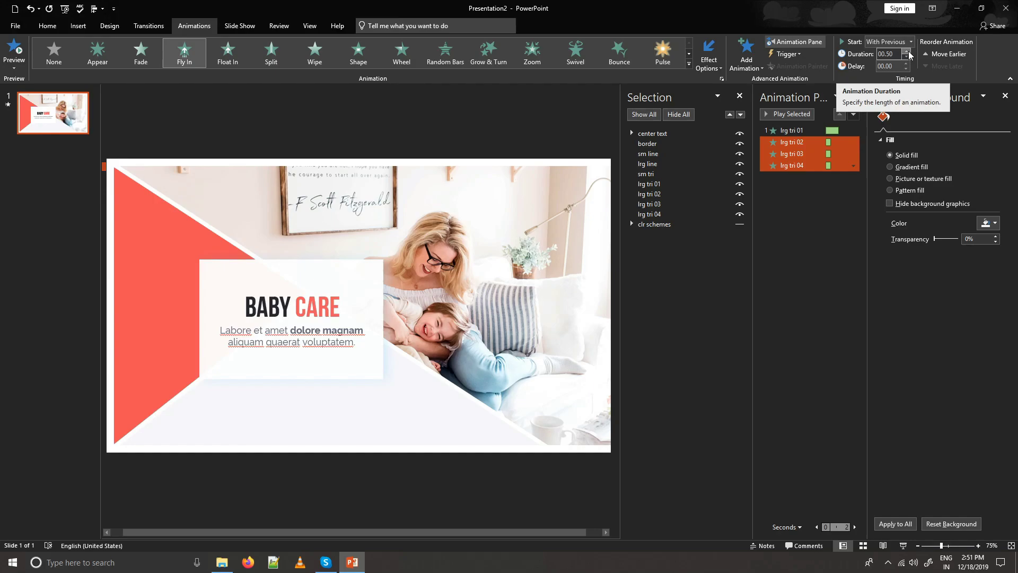
left_click(907, 51)
left_click(907, 51)
left_click(906, 51)
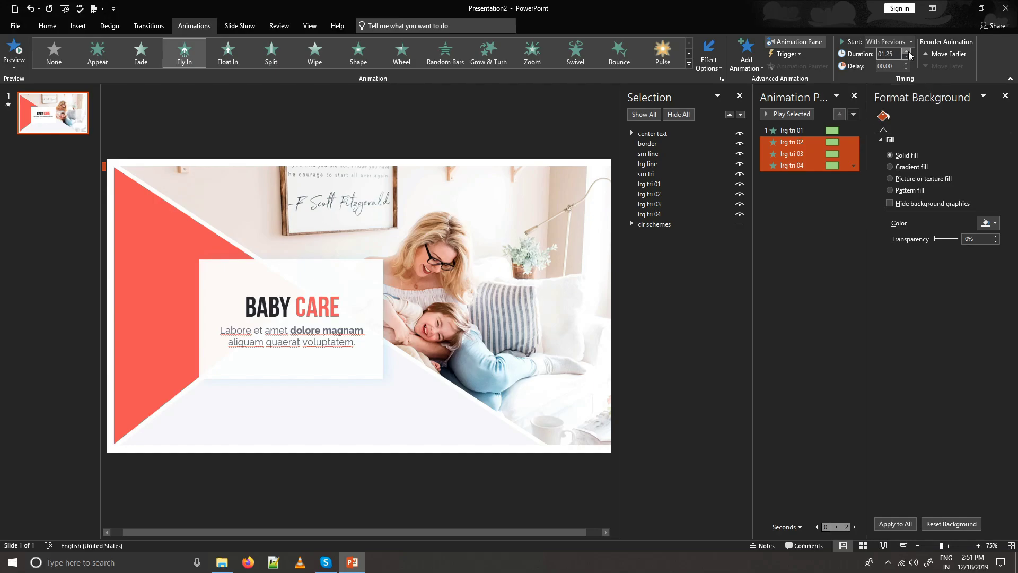
left_click(792, 130)
left_click(766, 114)
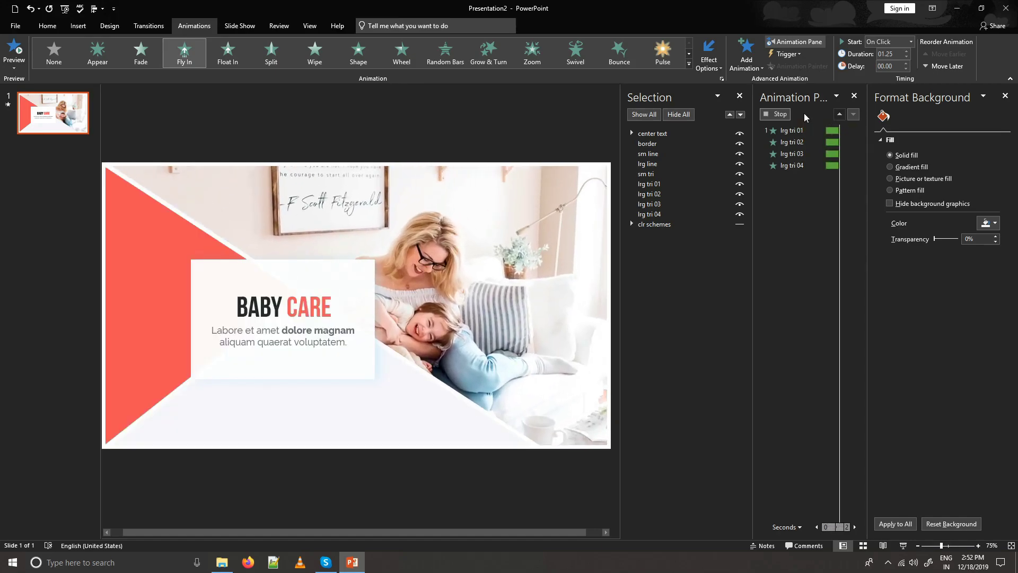
Give the small triangle a Fly In from Bottom-Left lasting 01.25 seconds.
left_click(163, 269)
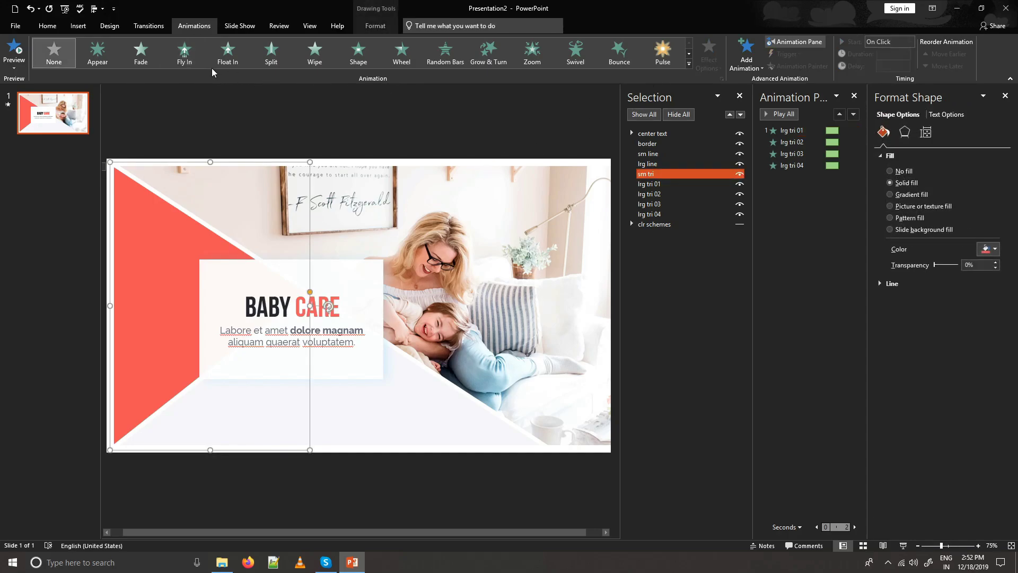
left_click(186, 55)
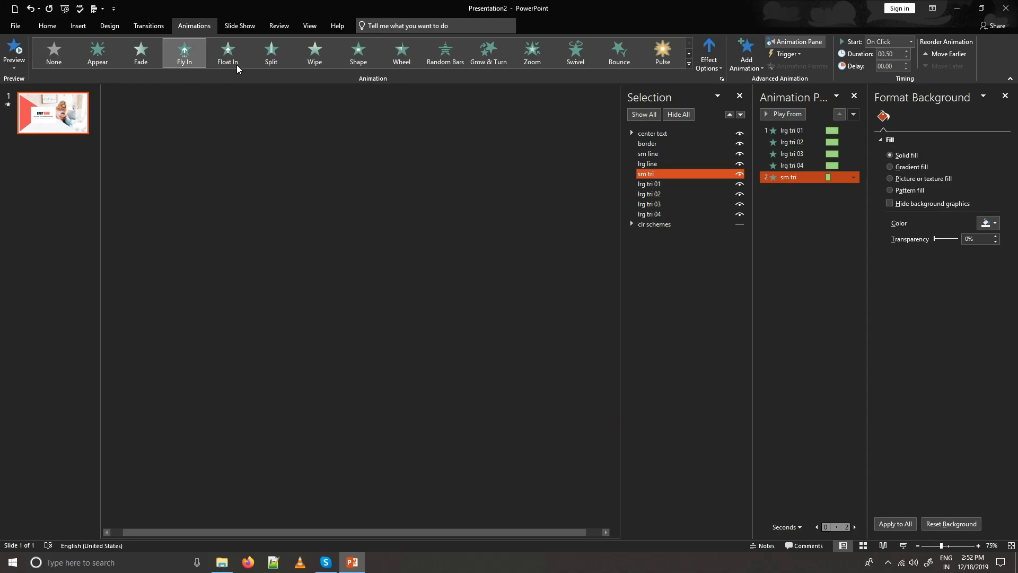
left_click(718, 68)
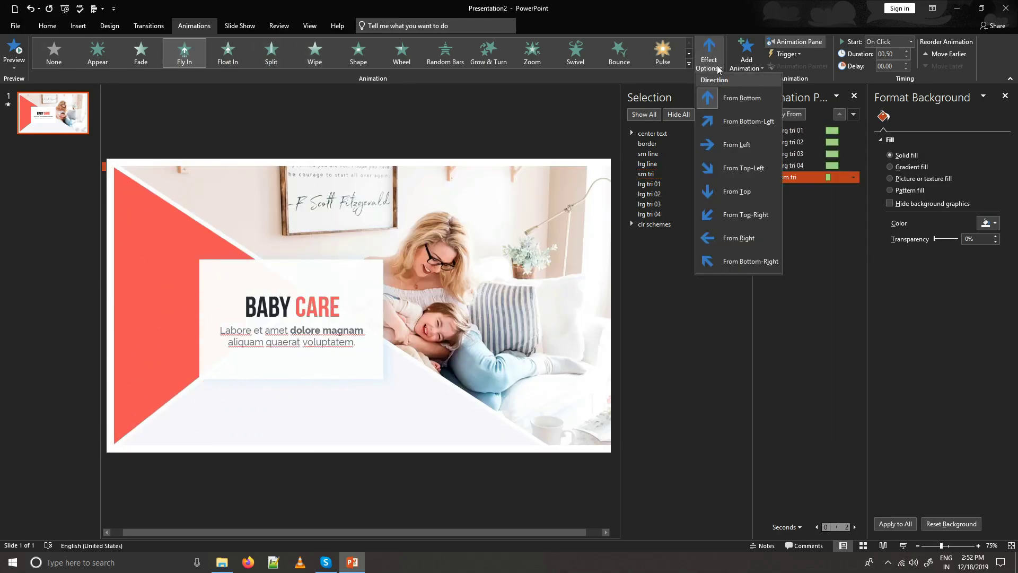
left_click(739, 123)
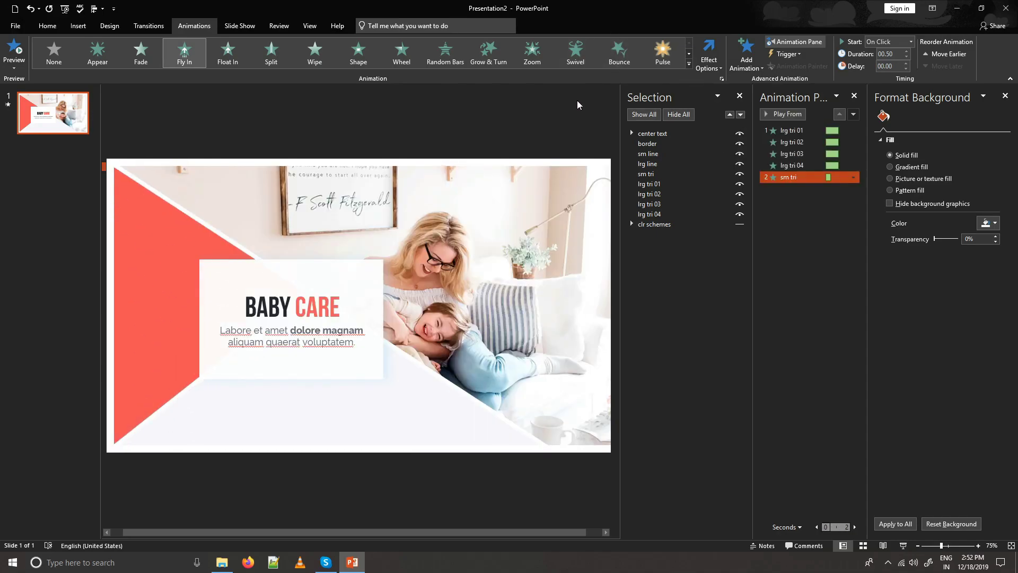
left_click(906, 52)
left_click(907, 51)
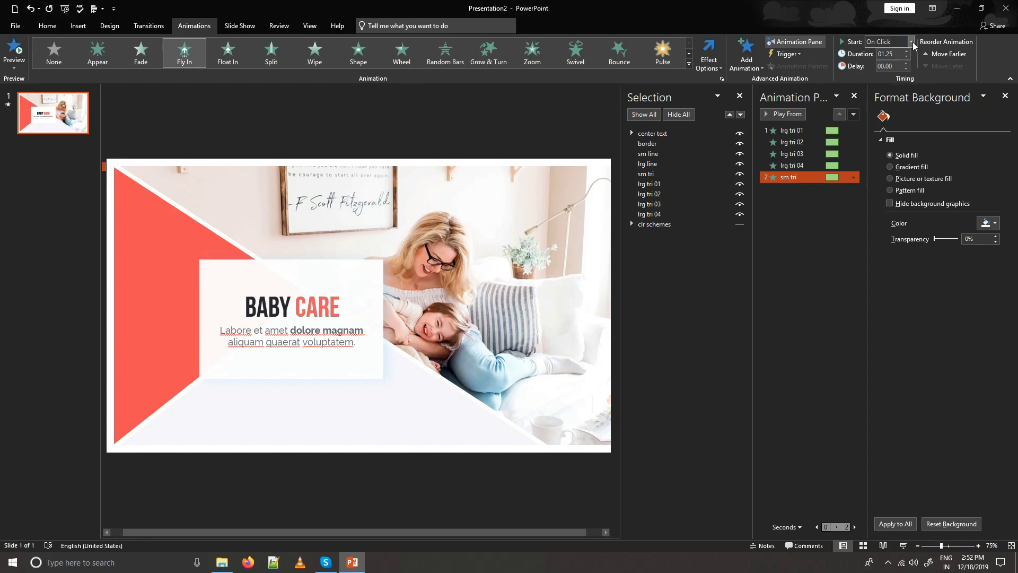
Make sm tri start With Previous with a 0.25-second delay, and preview the sequence.
left_click(911, 43)
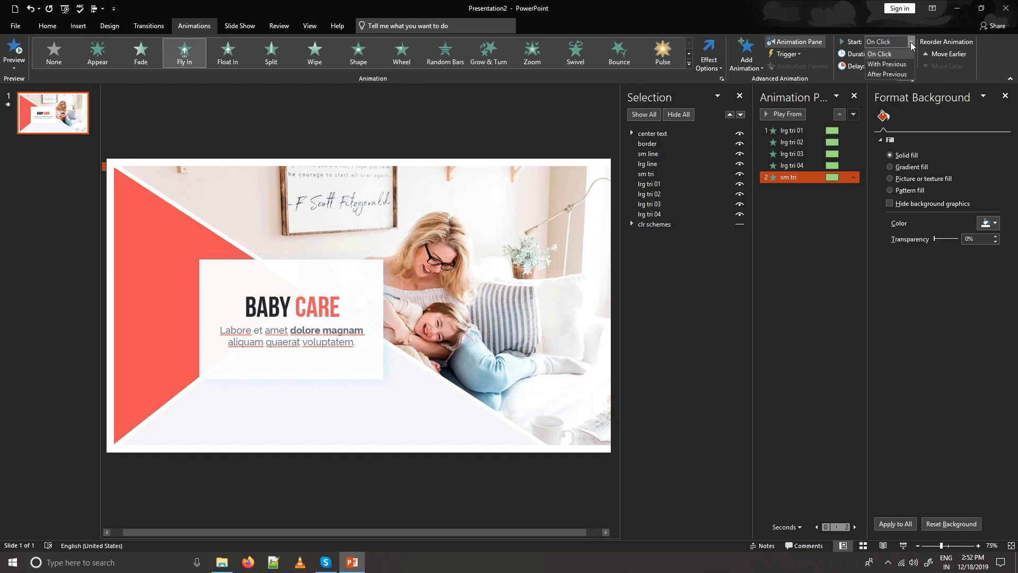
left_click(903, 66)
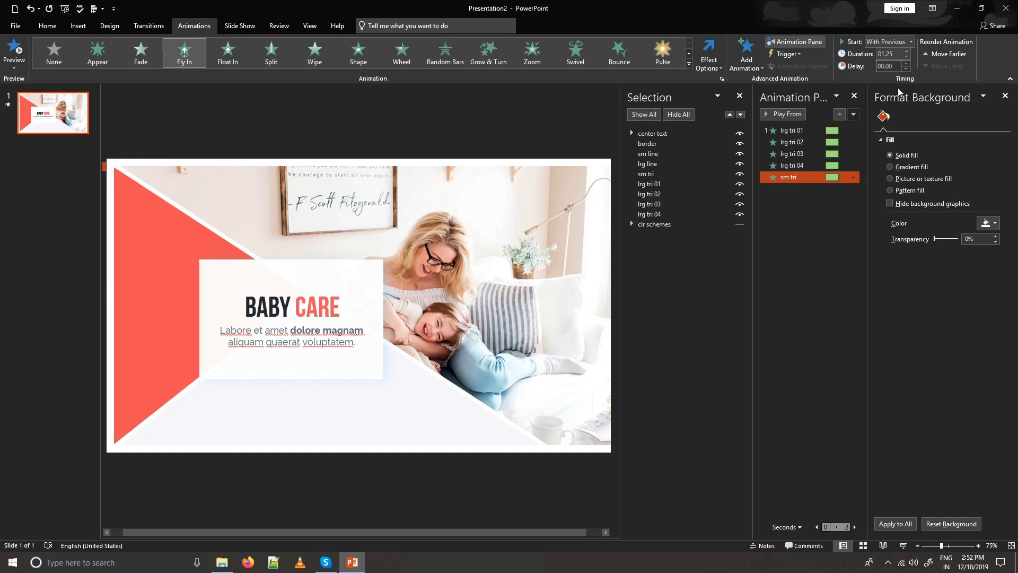
left_click(767, 116)
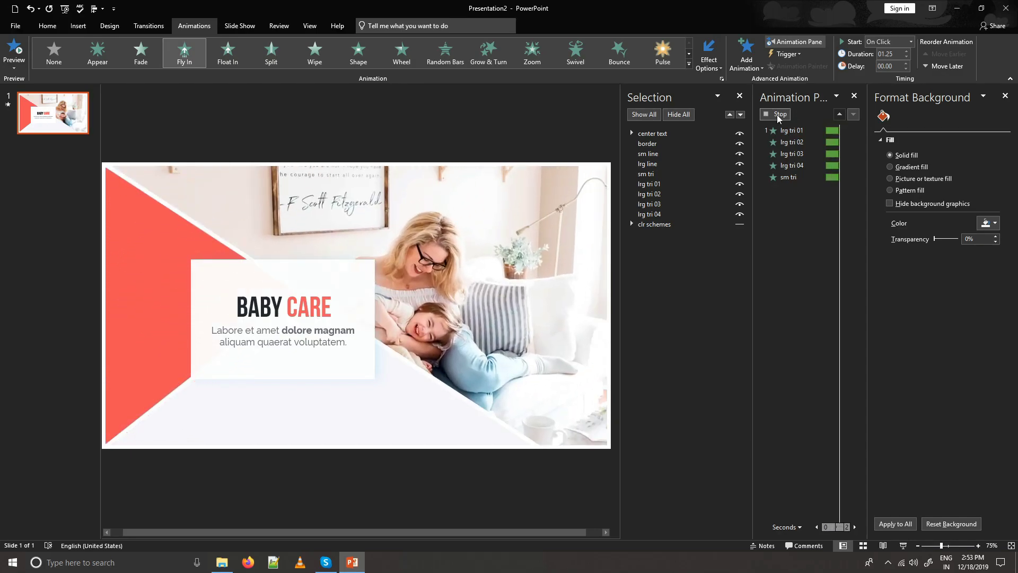
left_click(807, 177)
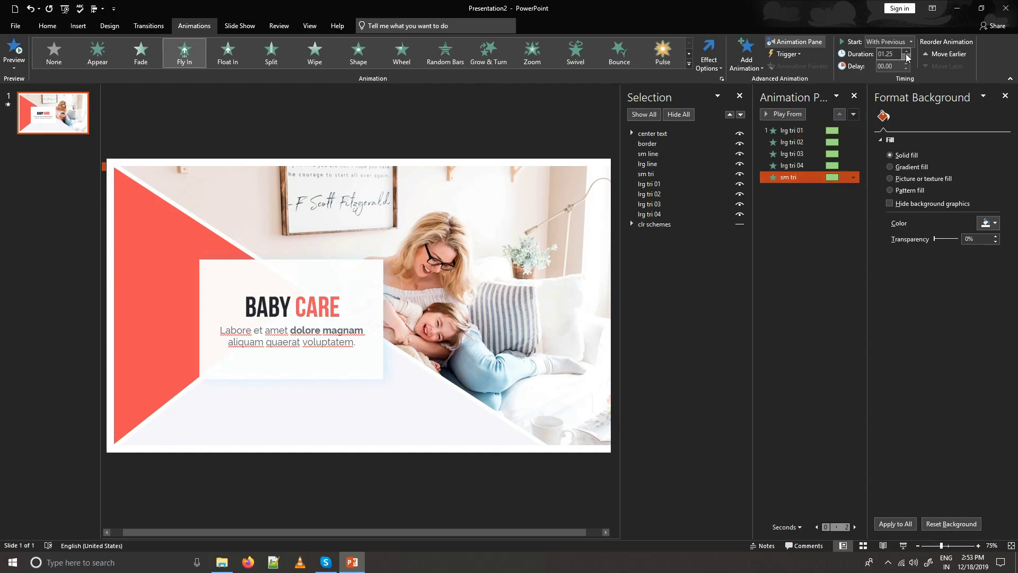
left_click(906, 64)
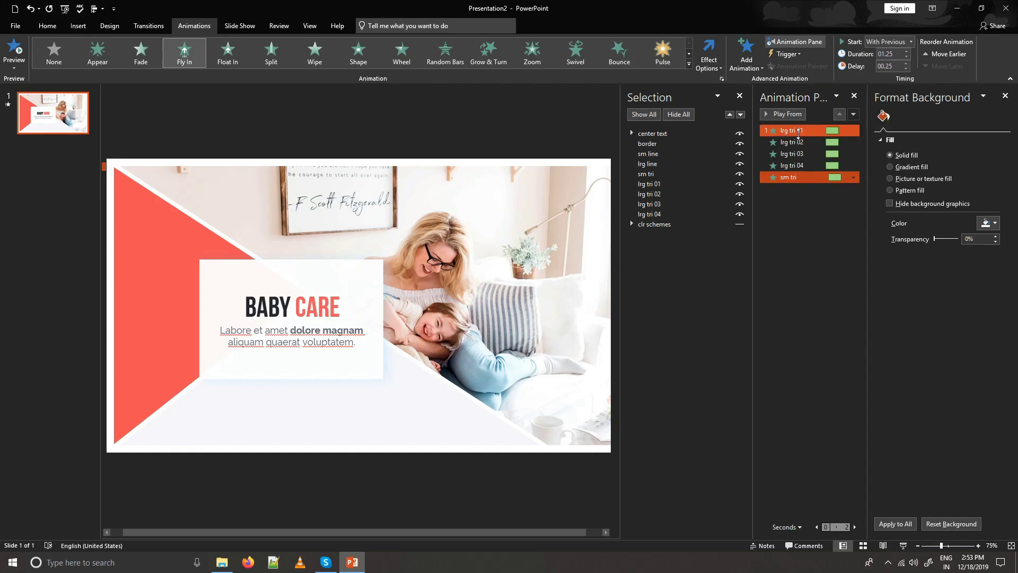
left_click(779, 131)
left_click(770, 115)
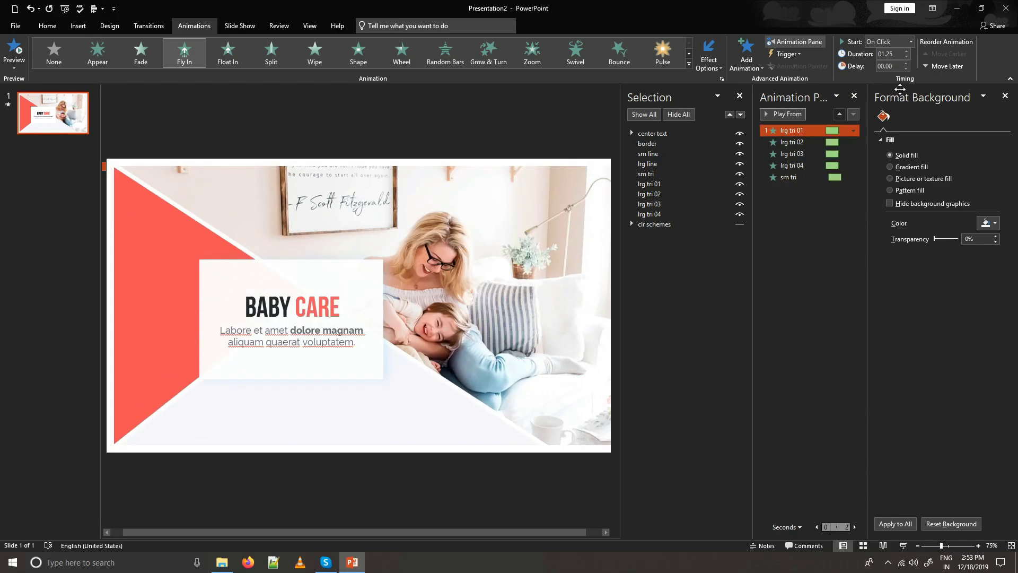
Change sm tri's delay to 00.12 and replay from the first animation.
left_click(790, 177)
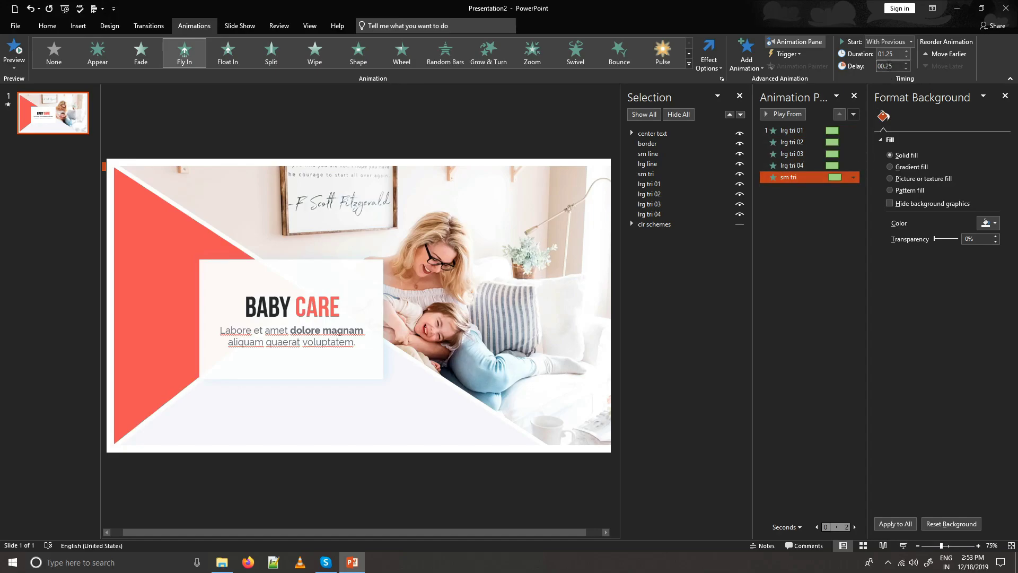
double_click(889, 66)
type("00.12")
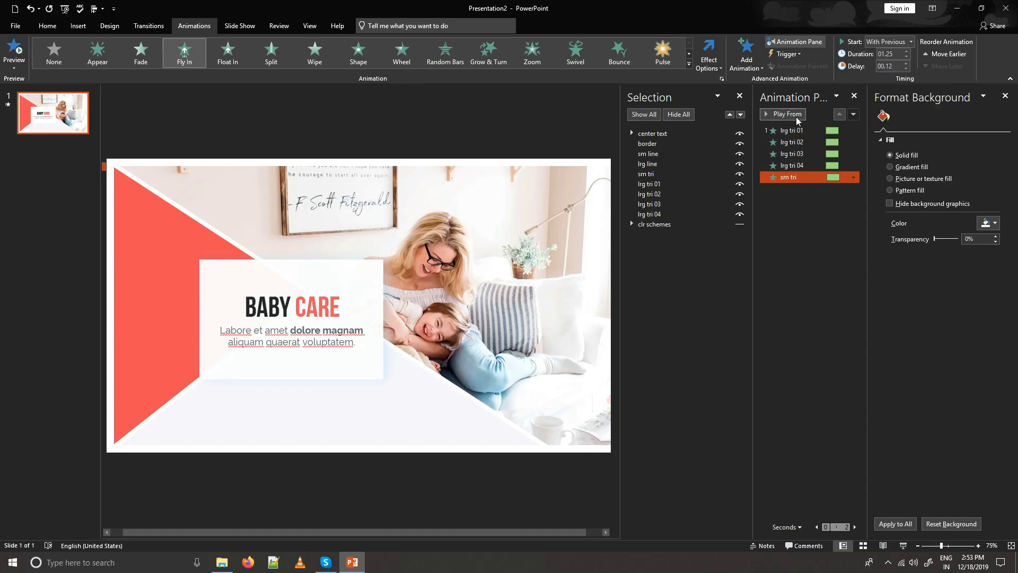
left_click(791, 131)
left_click(766, 114)
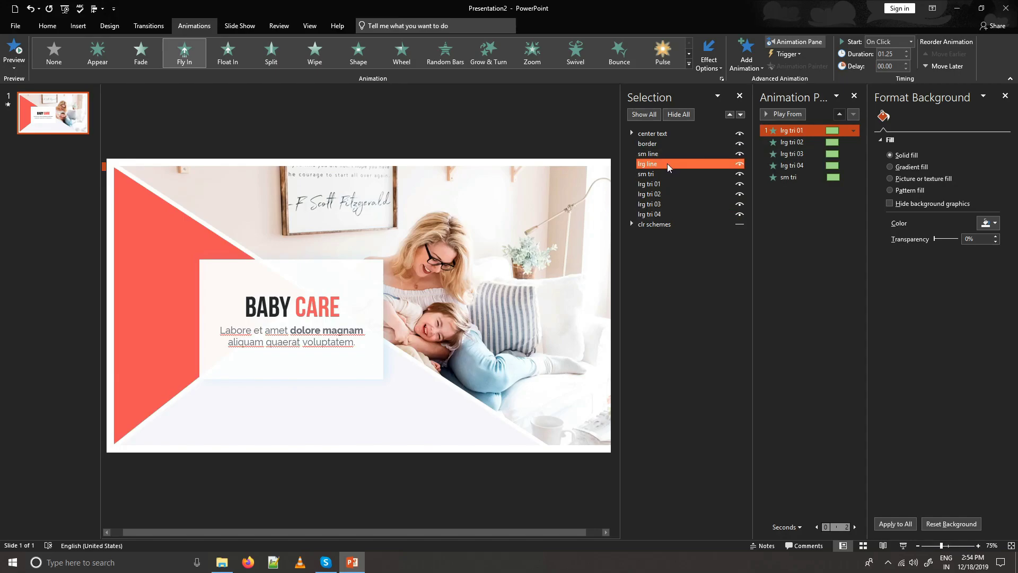
Give lrg line a Split entrance, After Previous, duration 00.64, delay 00.25, and preview.
left_click(667, 164)
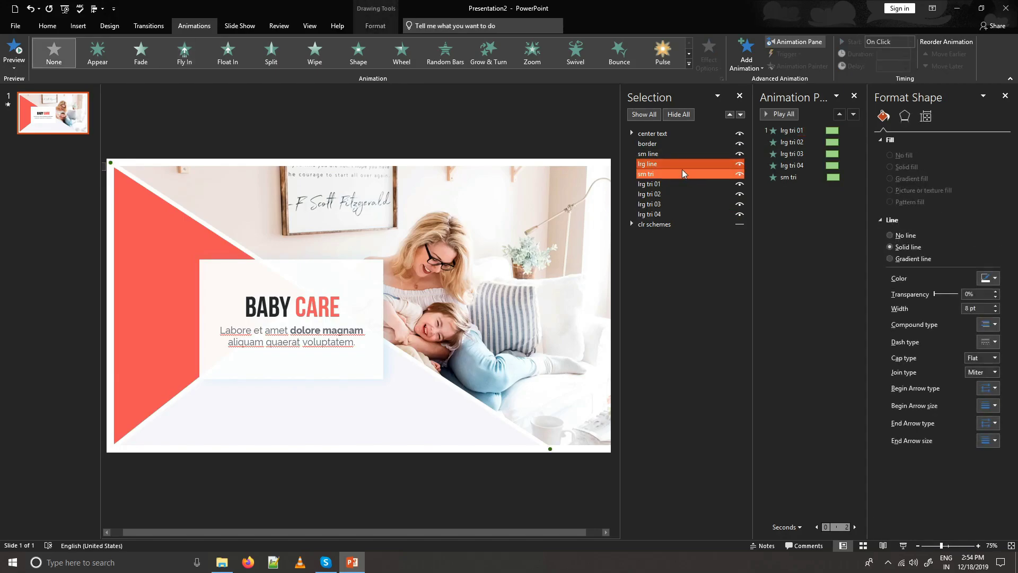
left_click(269, 52)
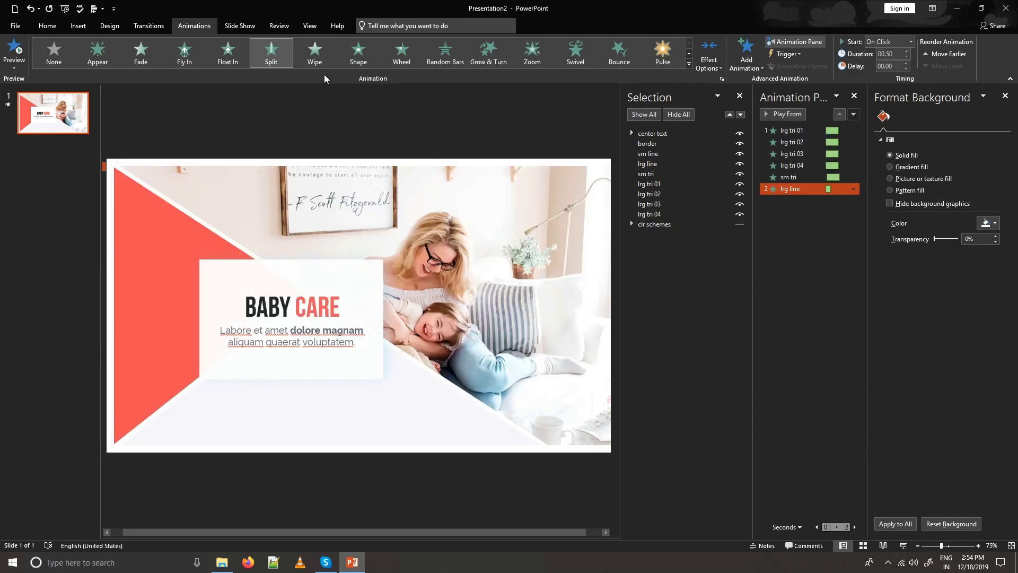
left_click(911, 41)
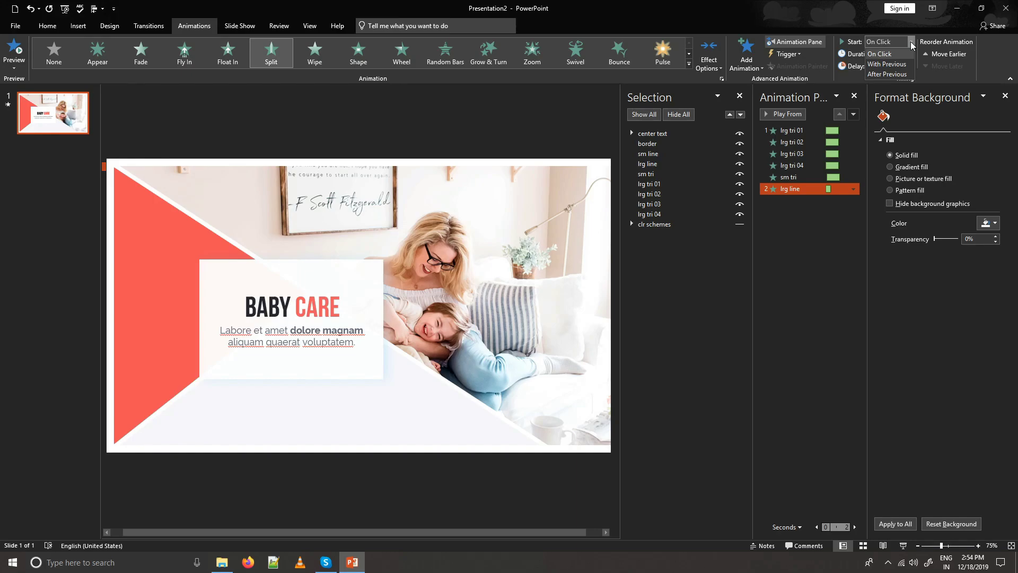
left_click(884, 74)
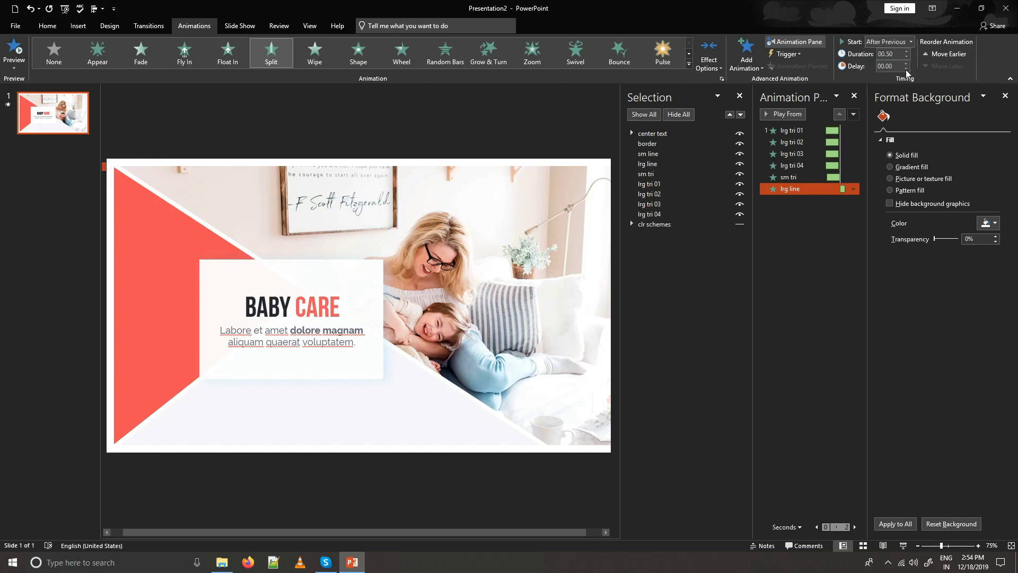
double_click(898, 53)
type("64")
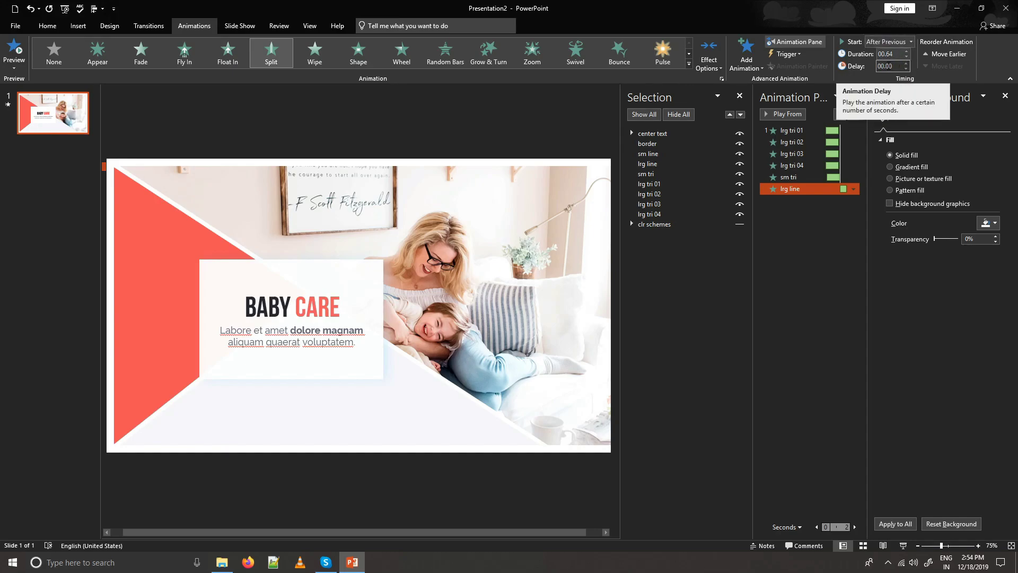
left_click(906, 64)
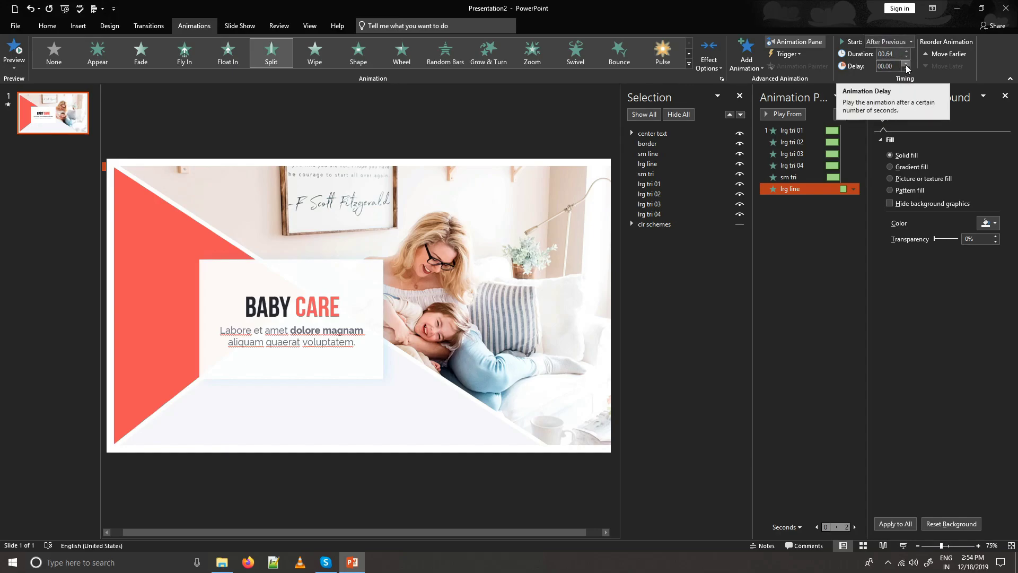
left_click(795, 130)
left_click(765, 115)
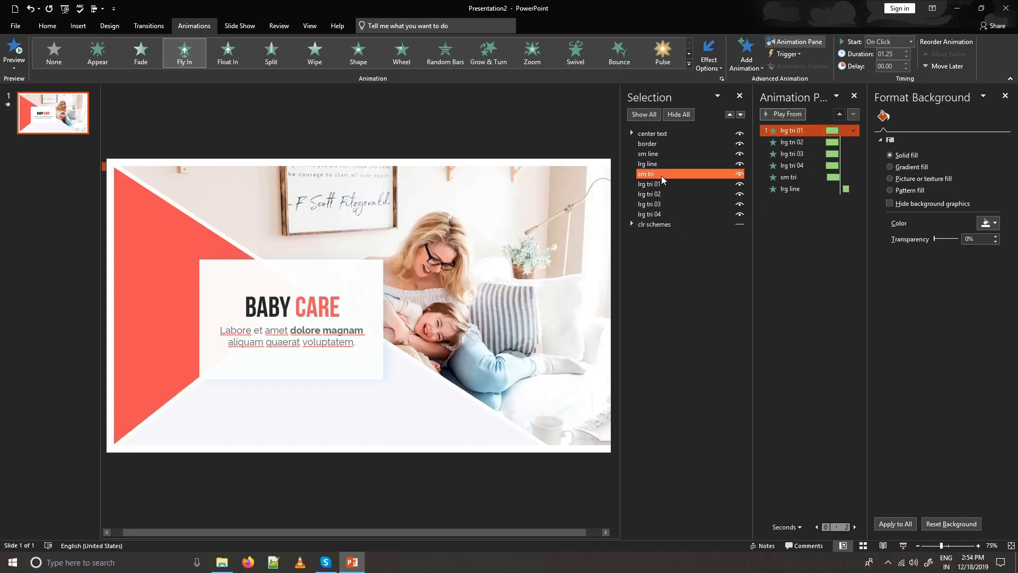
Give sm line a Split entrance starting With Previous after 00.25 delay, and preview.
left_click(658, 155)
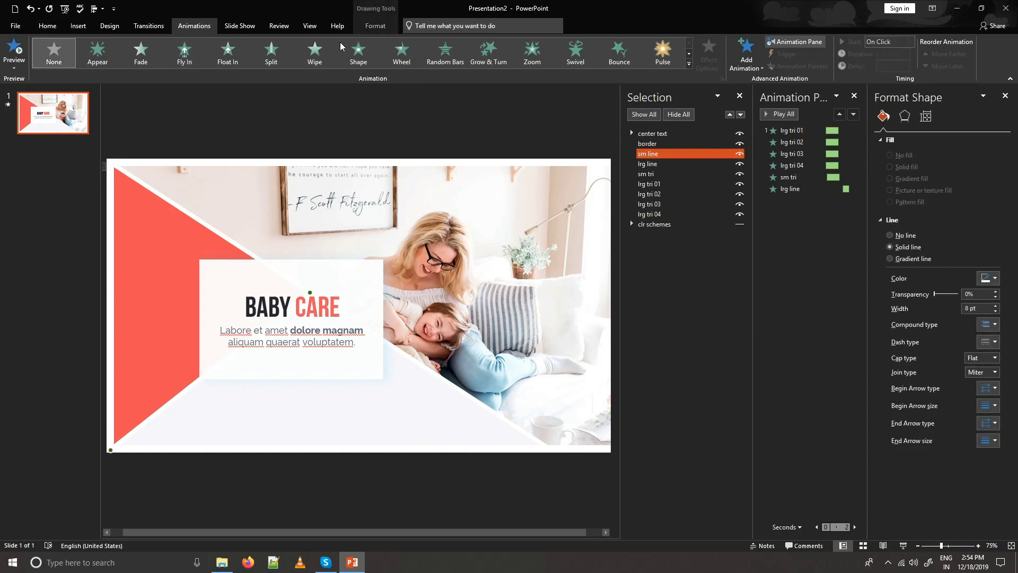
left_click(275, 60)
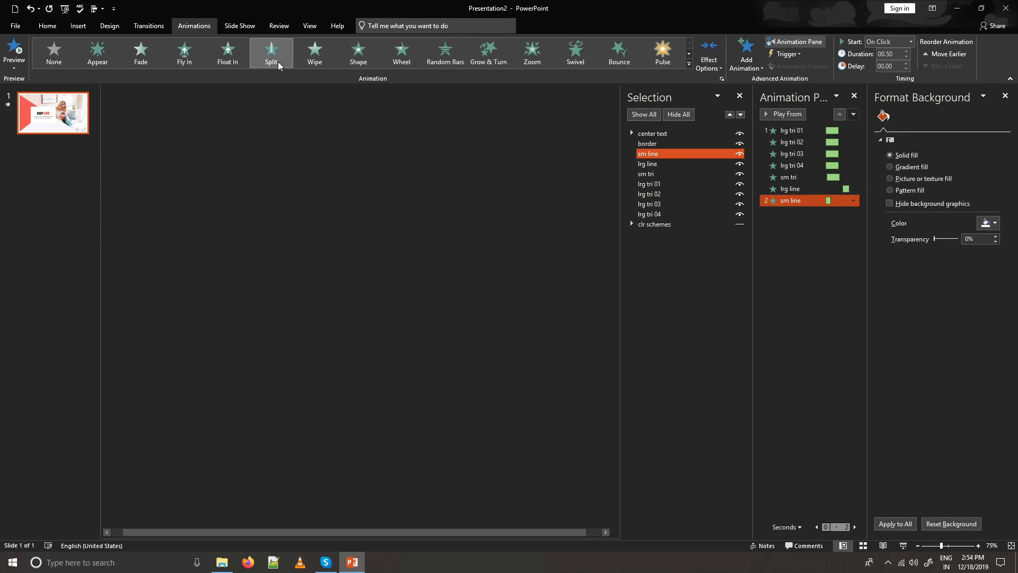
left_click(911, 42)
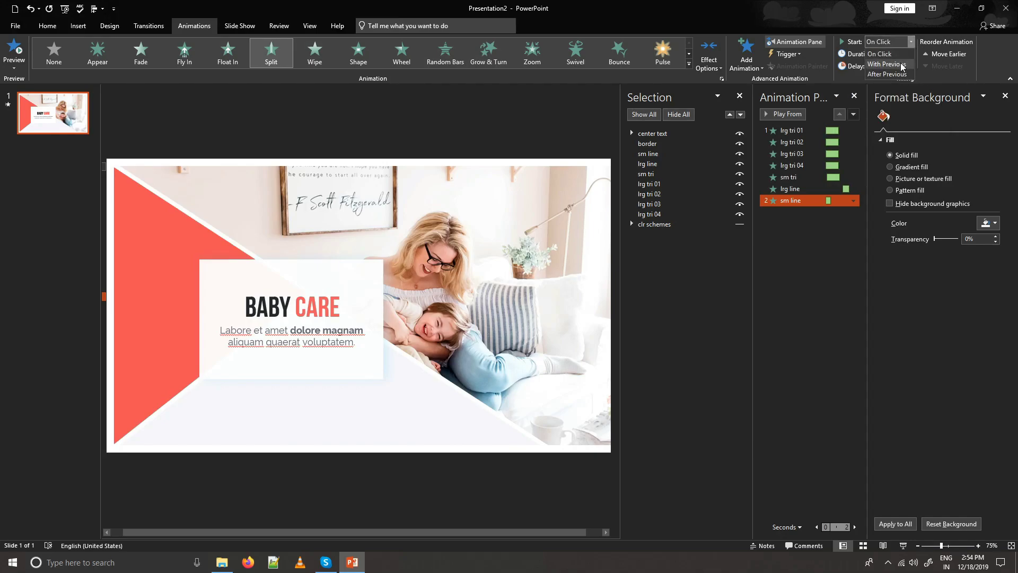
left_click(890, 64)
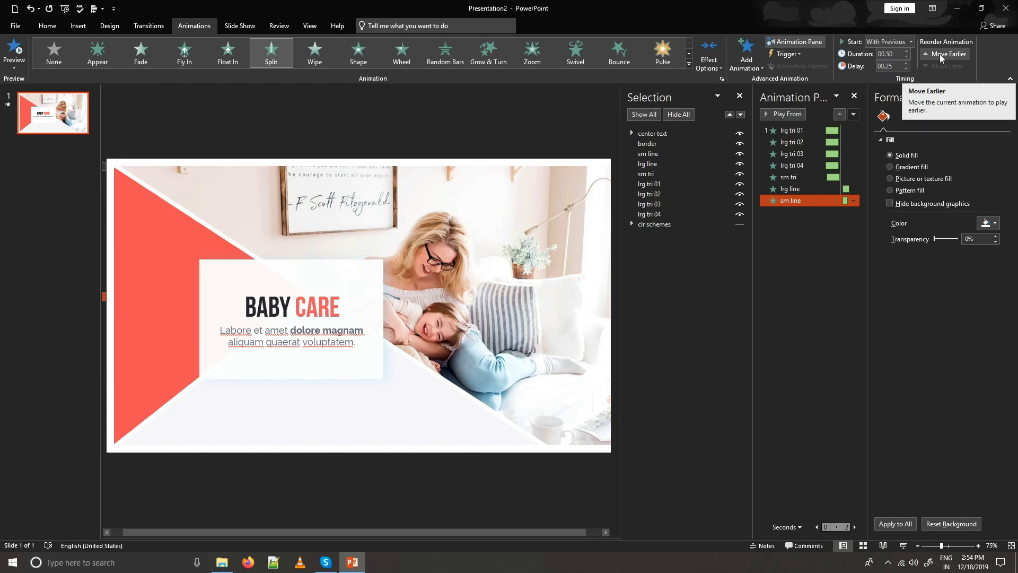
left_click(795, 189)
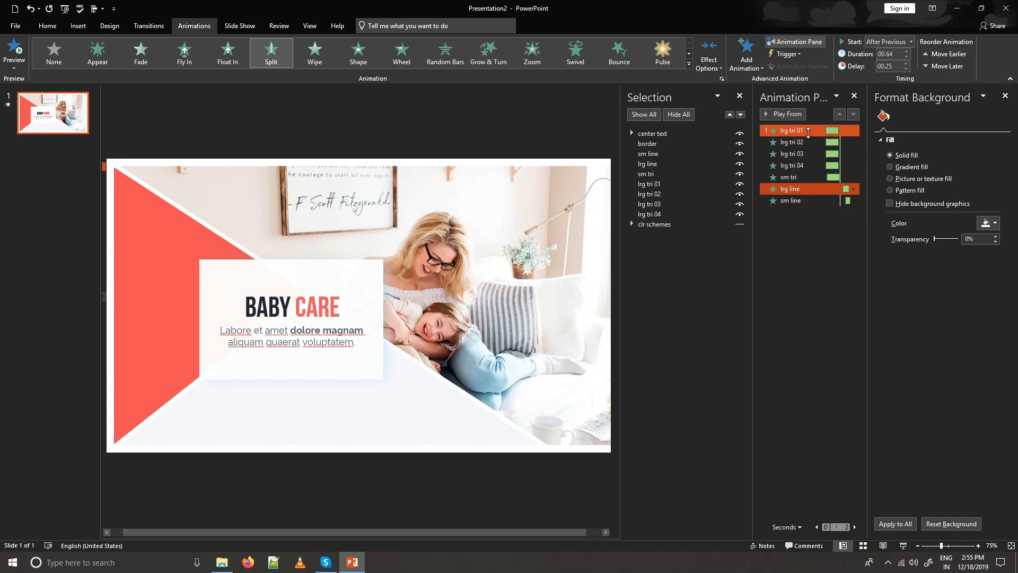
left_click(806, 131)
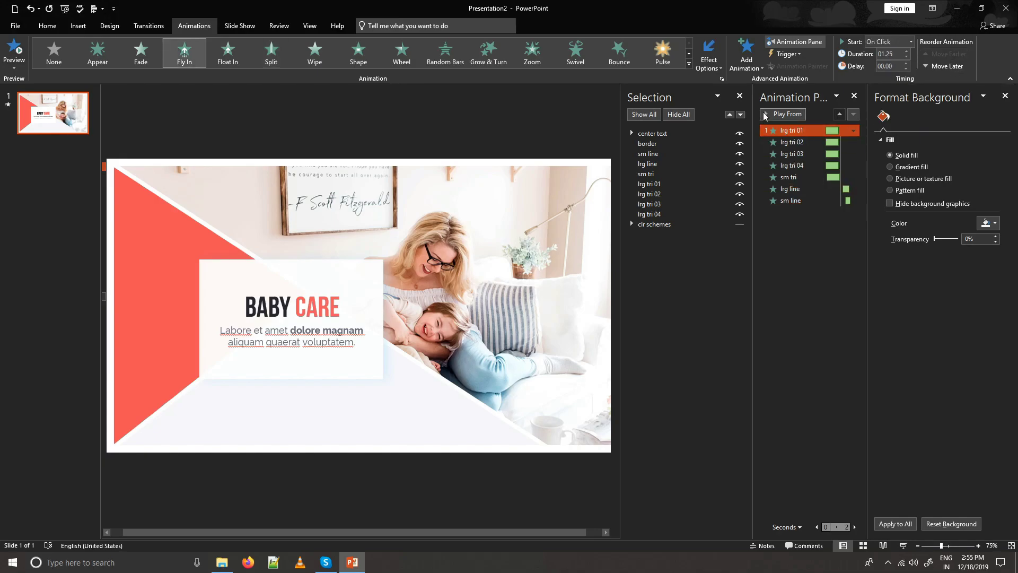
left_click(797, 117)
left_click(438, 118)
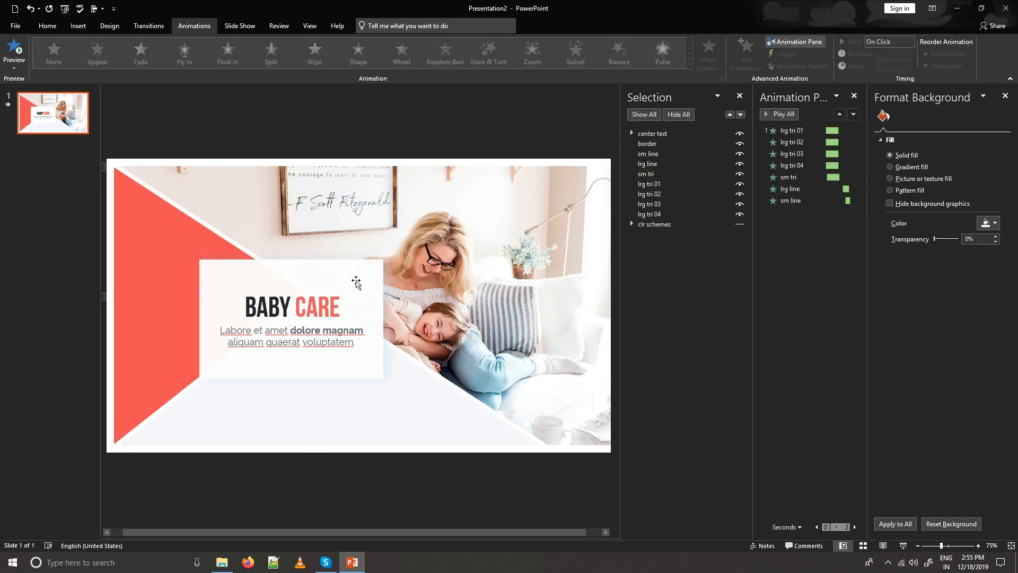
Make the white box inside the center text group fully opaque.
left_click(353, 273)
left_click(333, 277)
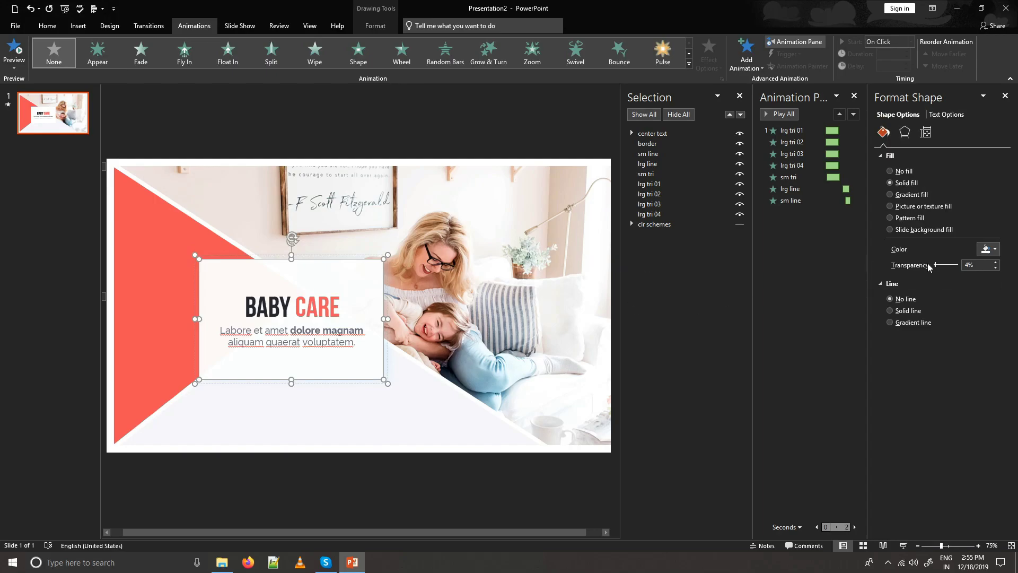
left_click_drag(936, 265, 867, 279)
Give the center text group a Zoom entrance After Previous, then preview from lrg tri 01.
left_click(693, 133)
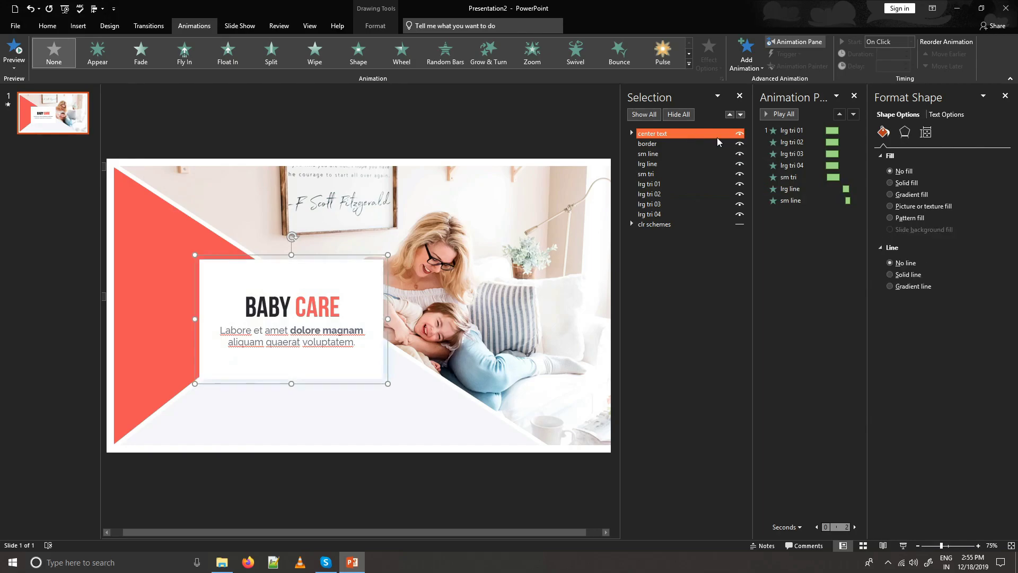
left_click(533, 53)
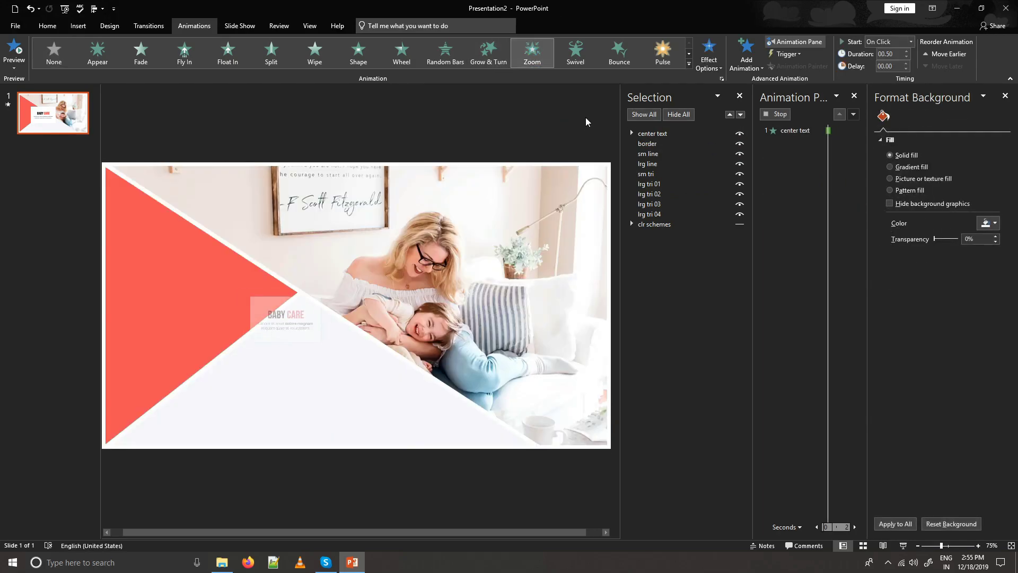
left_click(912, 42)
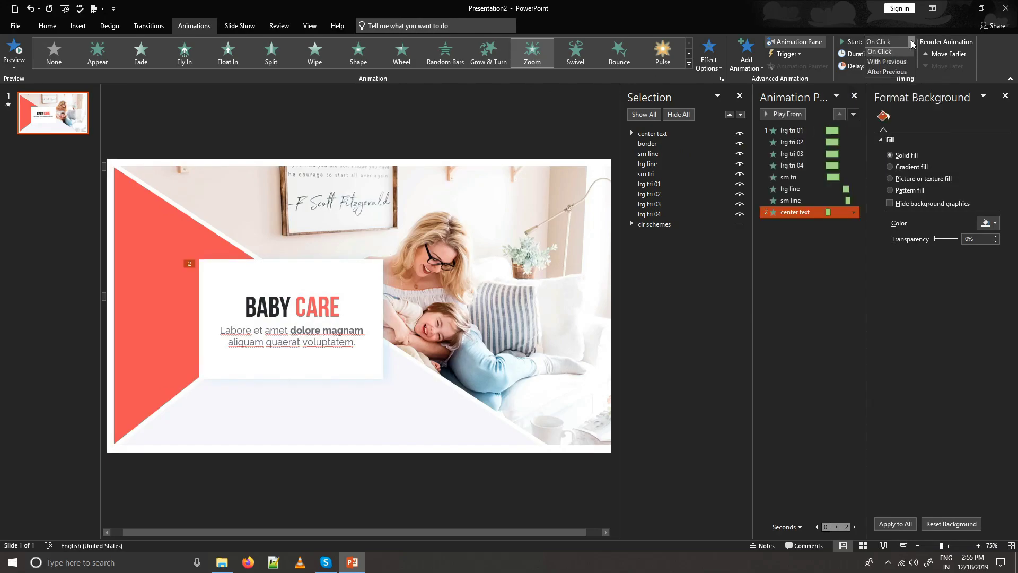
left_click(901, 75)
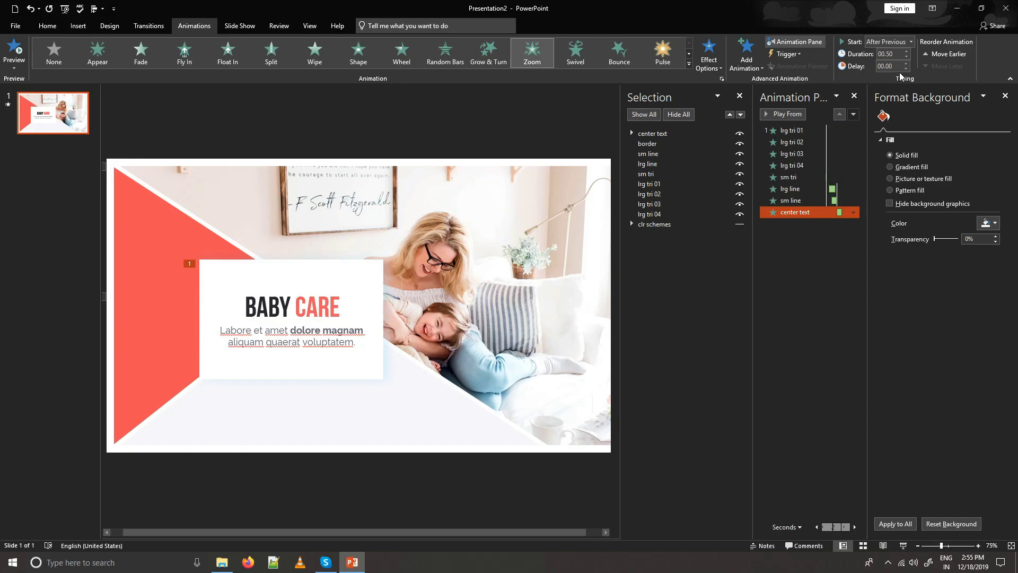
left_click_drag(845, 212, 799, 159)
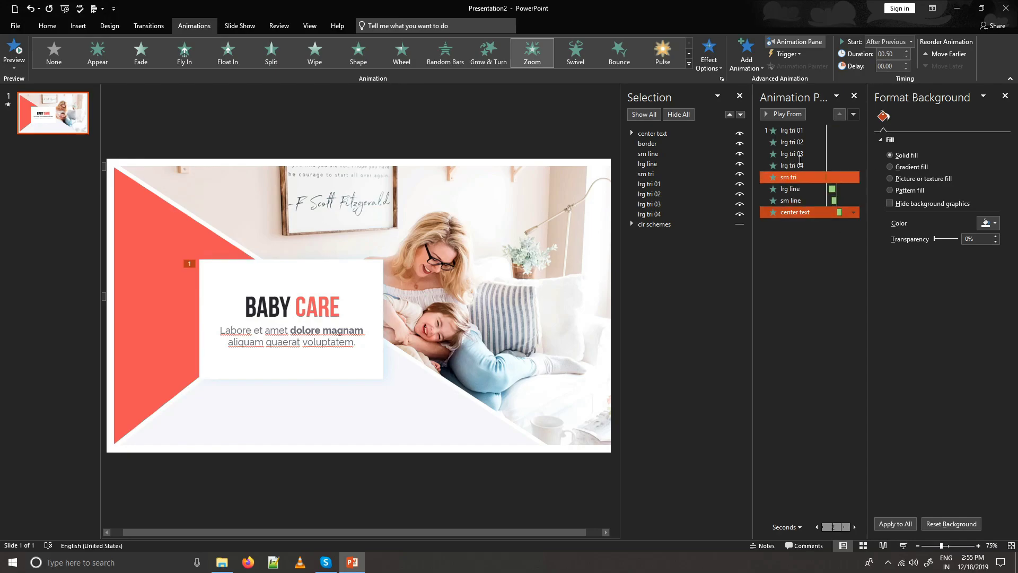
left_click(791, 130)
left_click(765, 116)
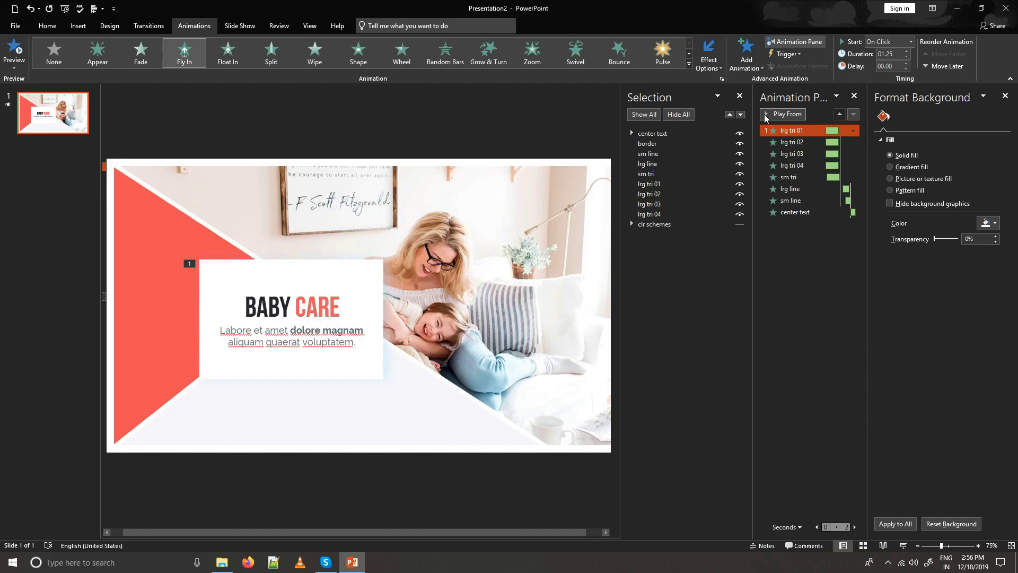
Add a Fade exit effect to lrg tri 01.
left_click(684, 184)
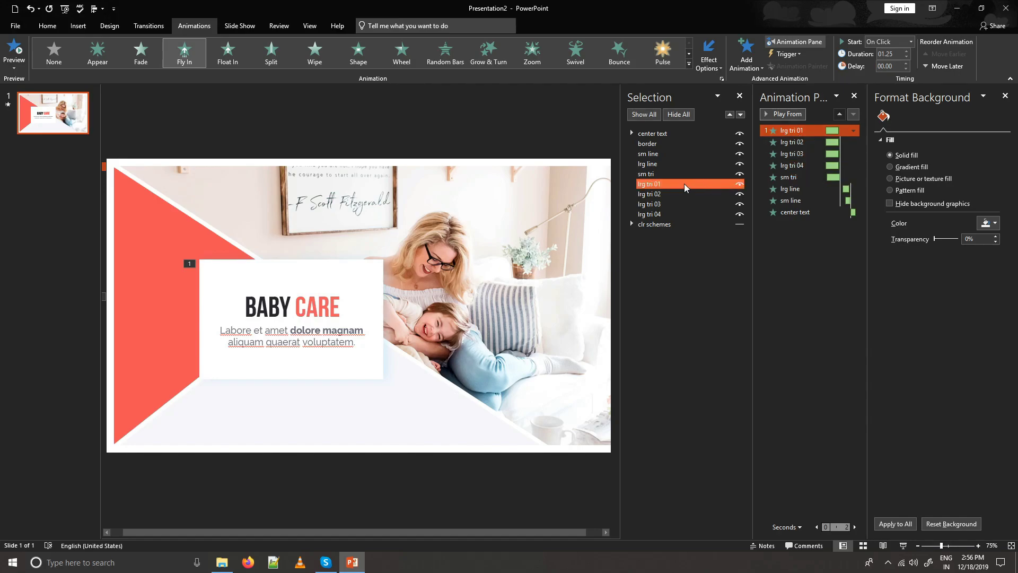
left_click(683, 183)
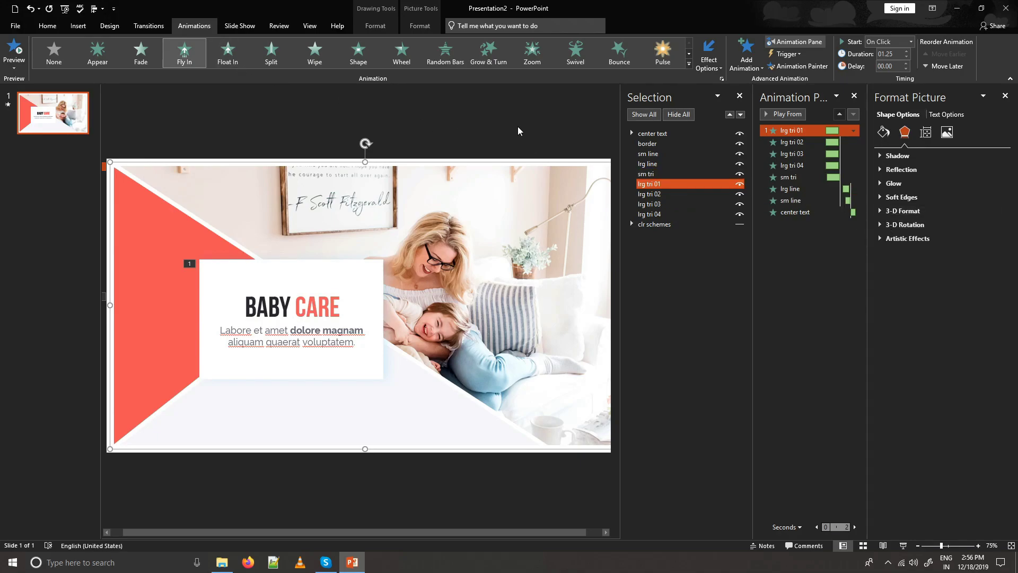
left_click(763, 74)
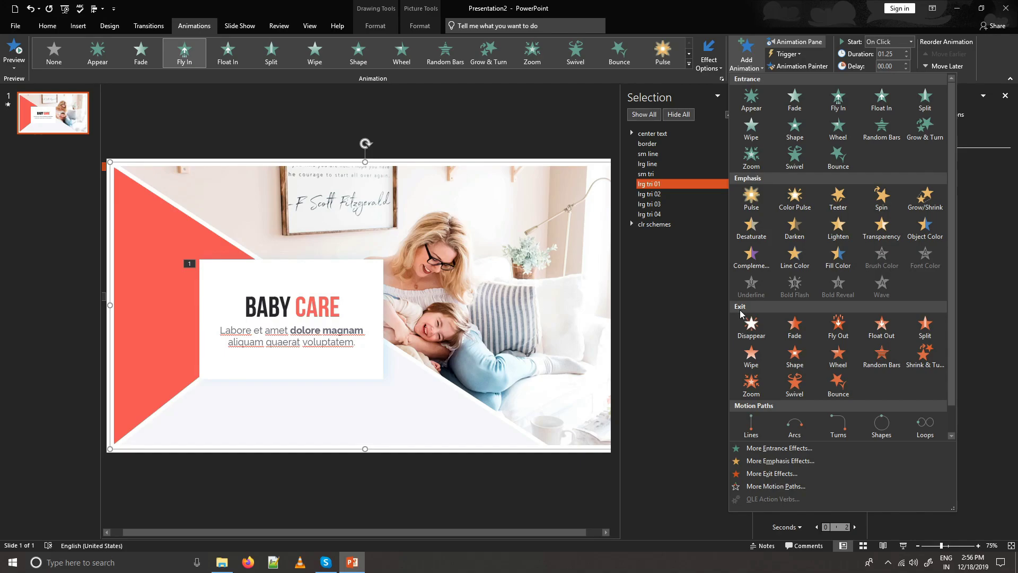
left_click(795, 328)
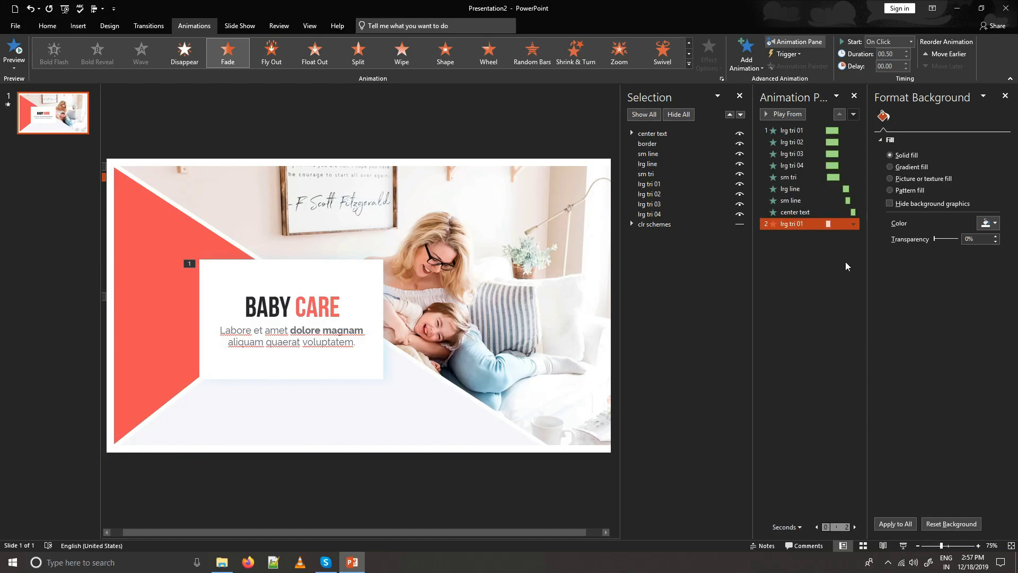
Set the fade-out to After Previous with 01.50 duration and a short delay, then preview.
left_click(907, 52)
left_click(907, 52)
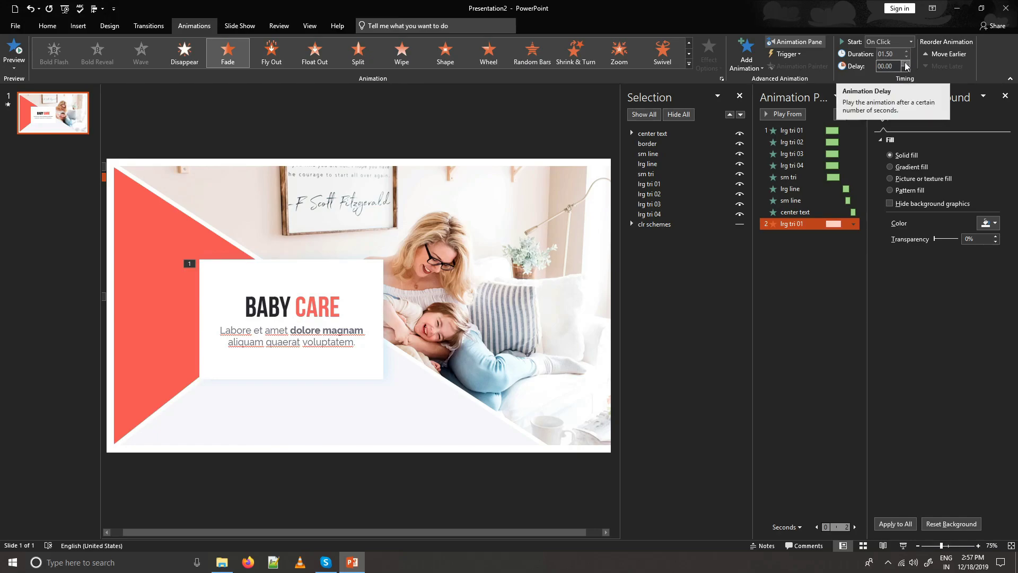
left_click(906, 64)
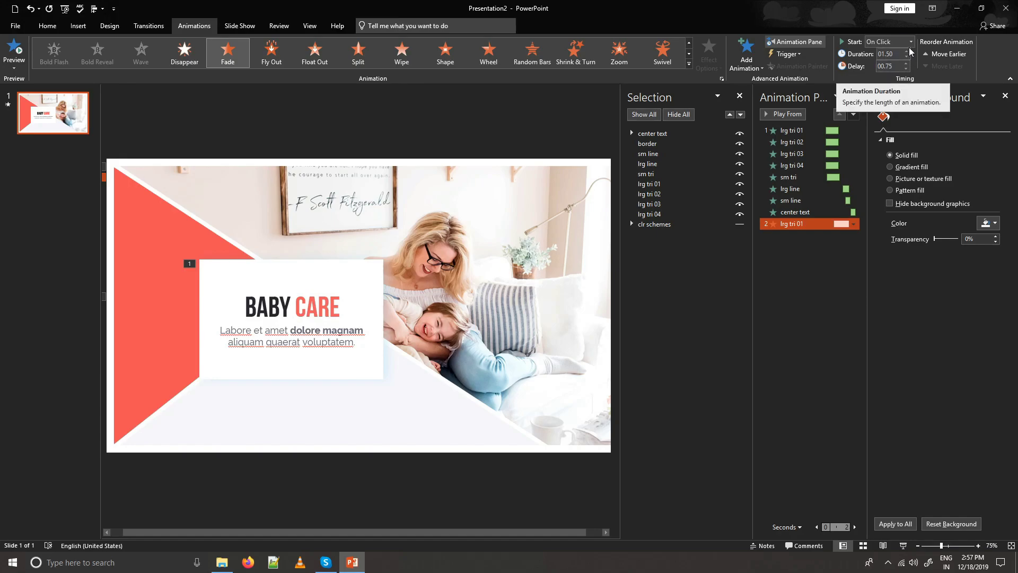
left_click(910, 42)
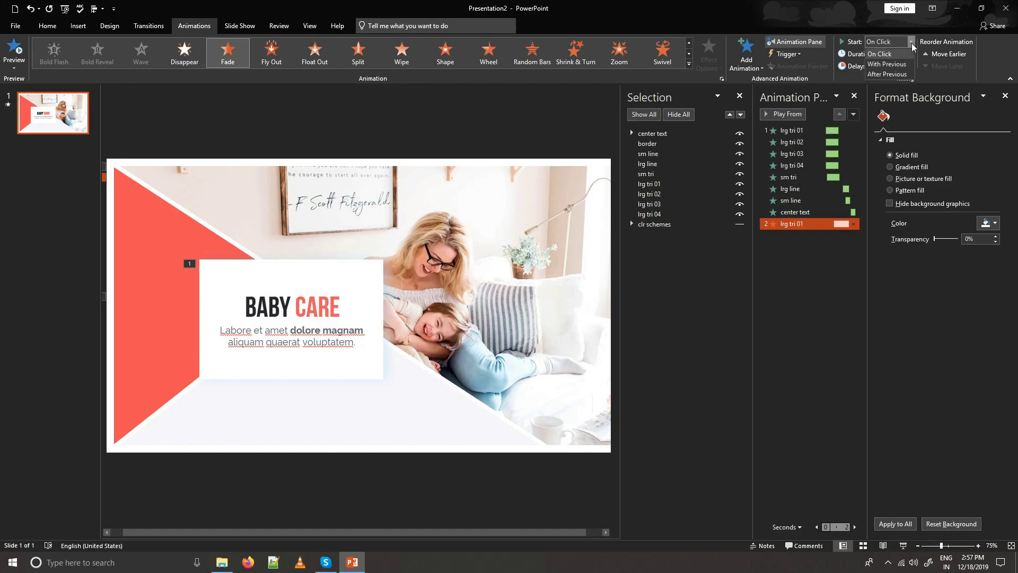
left_click(890, 74)
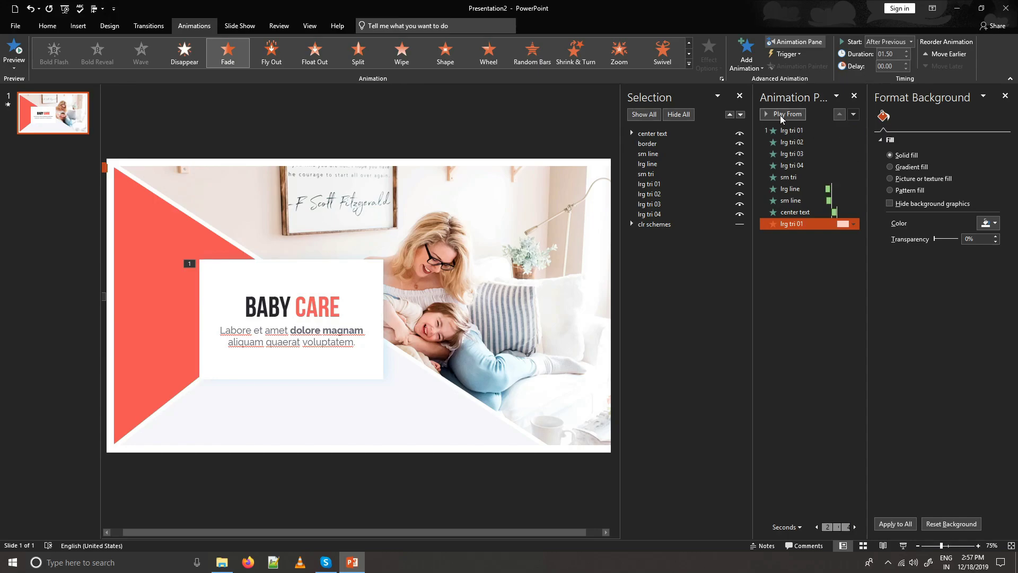
left_click(794, 244)
left_click(795, 224)
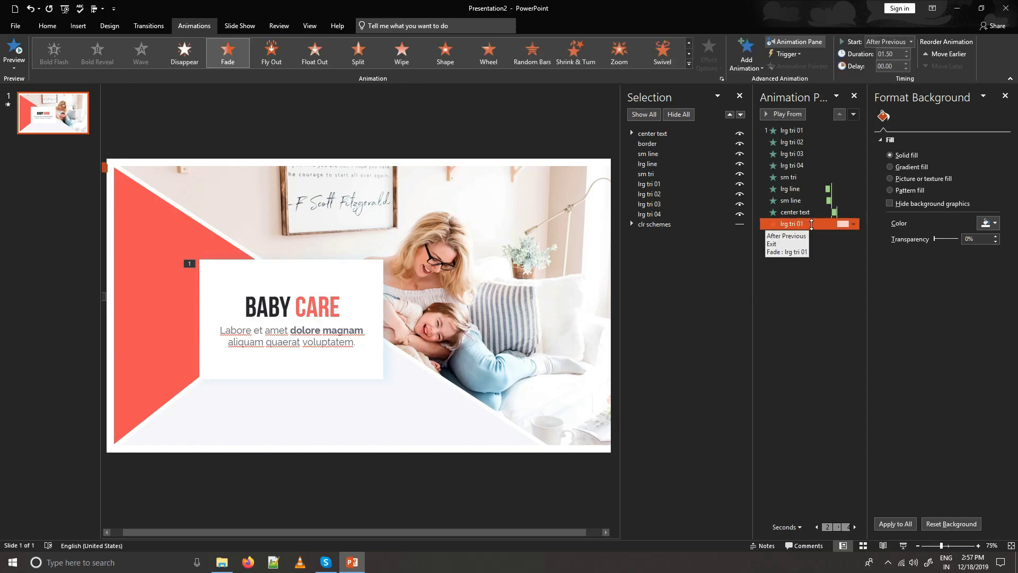
left_click(768, 113)
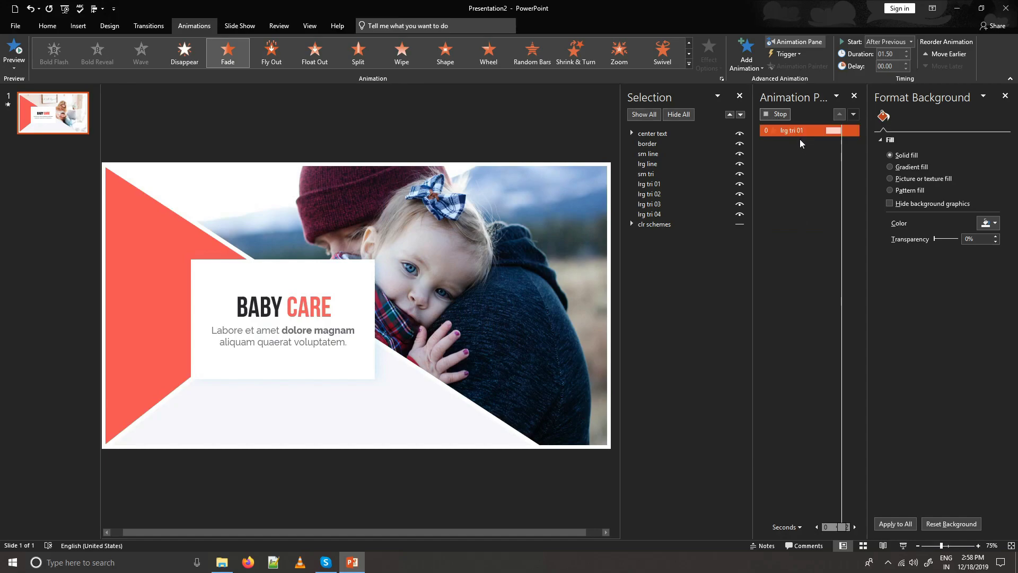
Add a Fade exit effect to lrg tri 02 that starts After Previous.
left_click(689, 194)
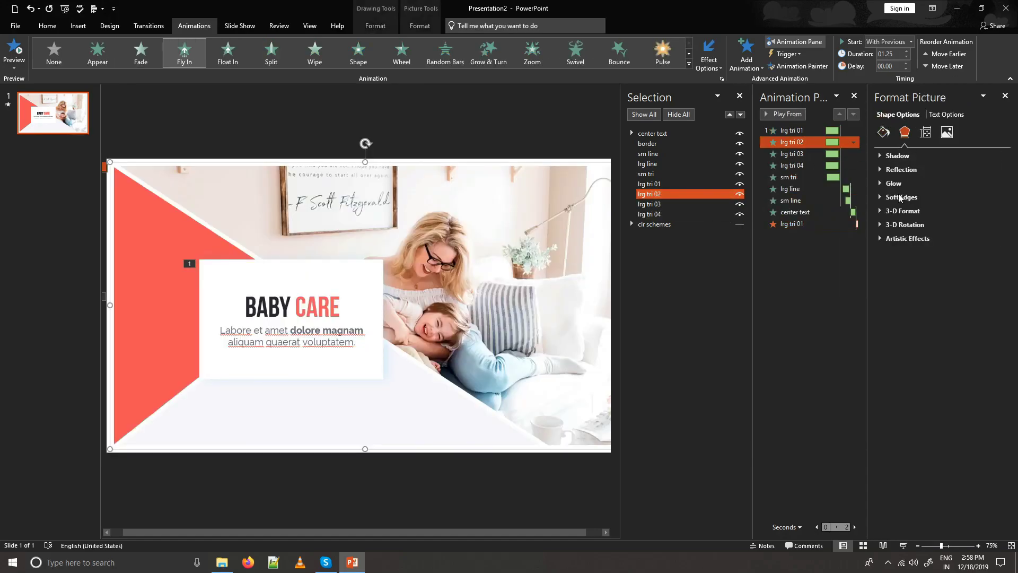
left_click(759, 69)
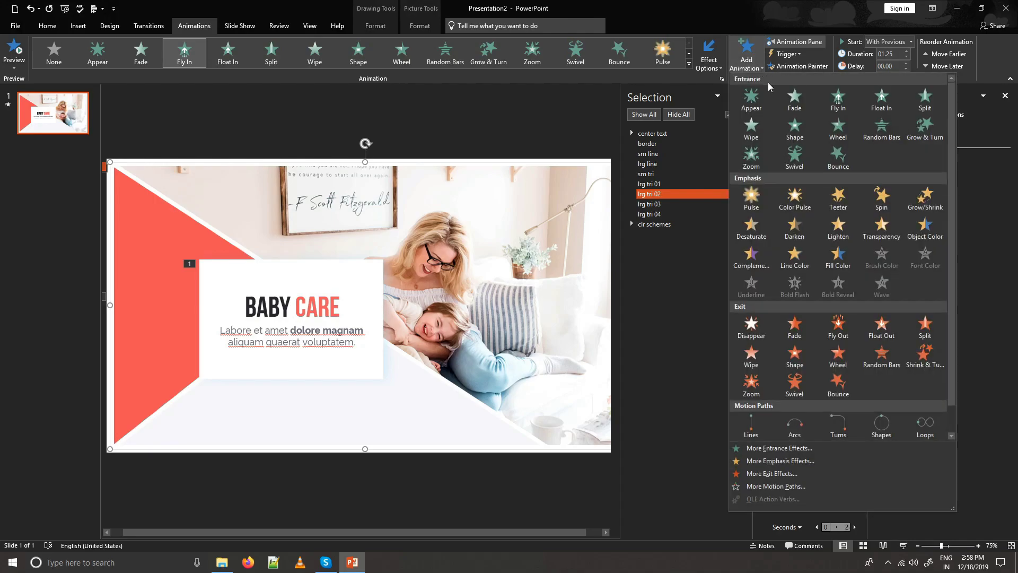
left_click(794, 326)
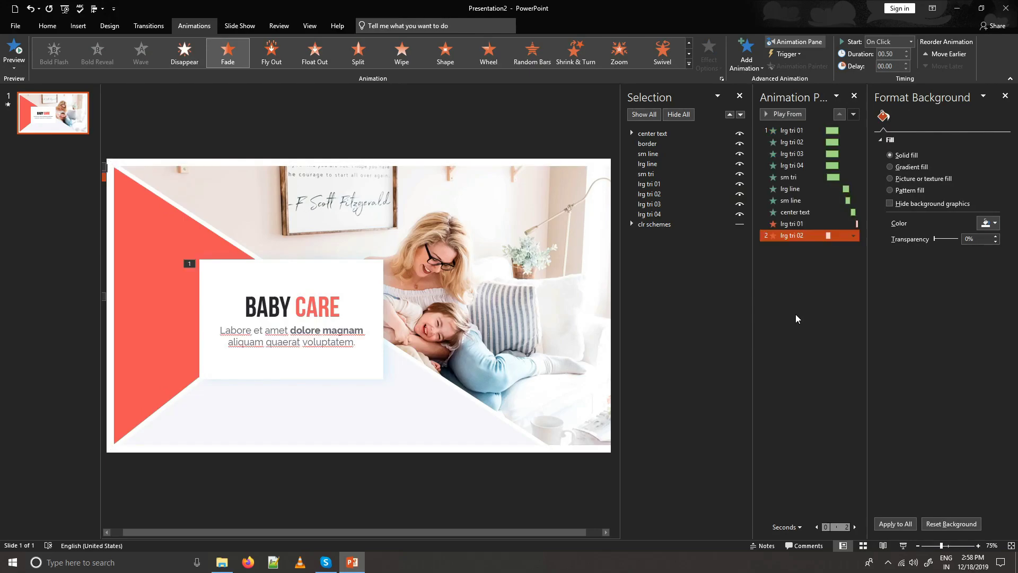
left_click(910, 41)
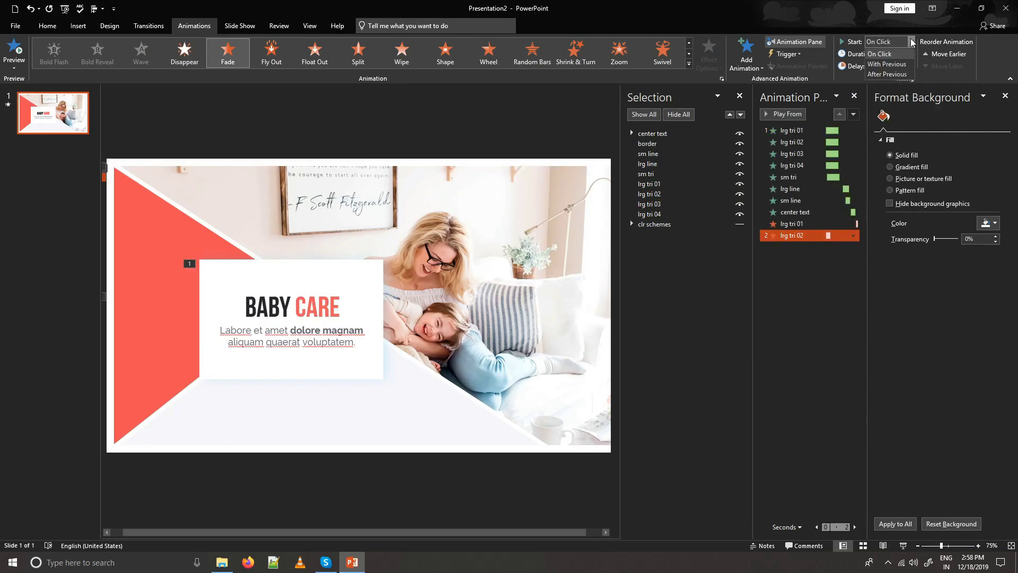
left_click(890, 73)
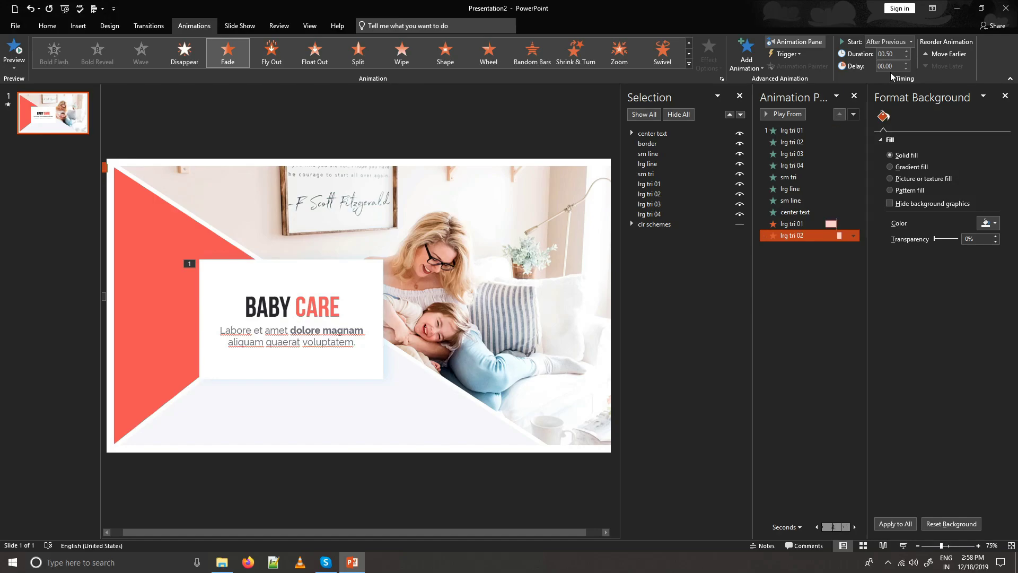
Set the lrg tri 02 fade duration to 01.25 and preview the fades from lrg tri 01.
left_click(907, 52)
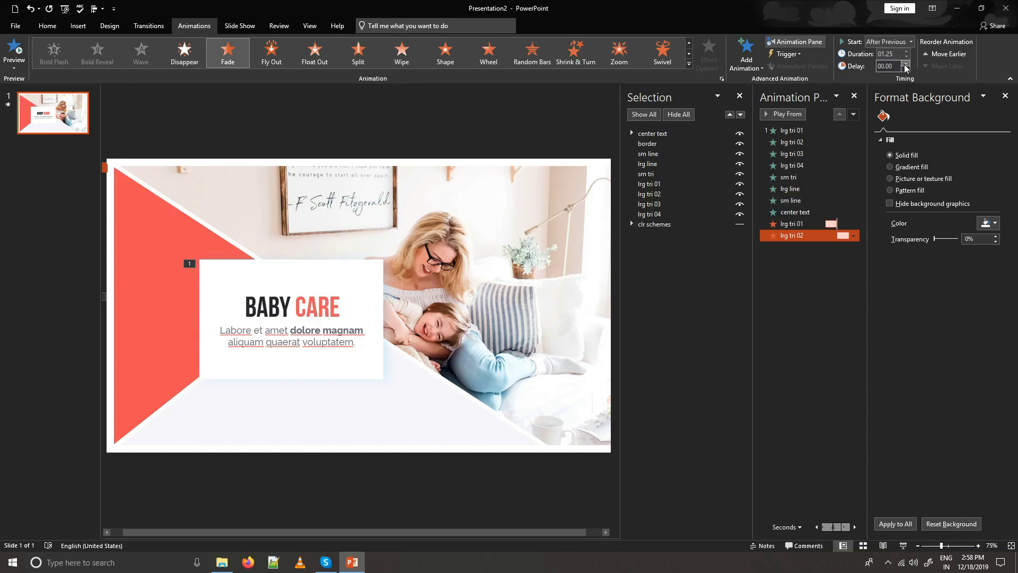
left_click(906, 64)
left_click(792, 223)
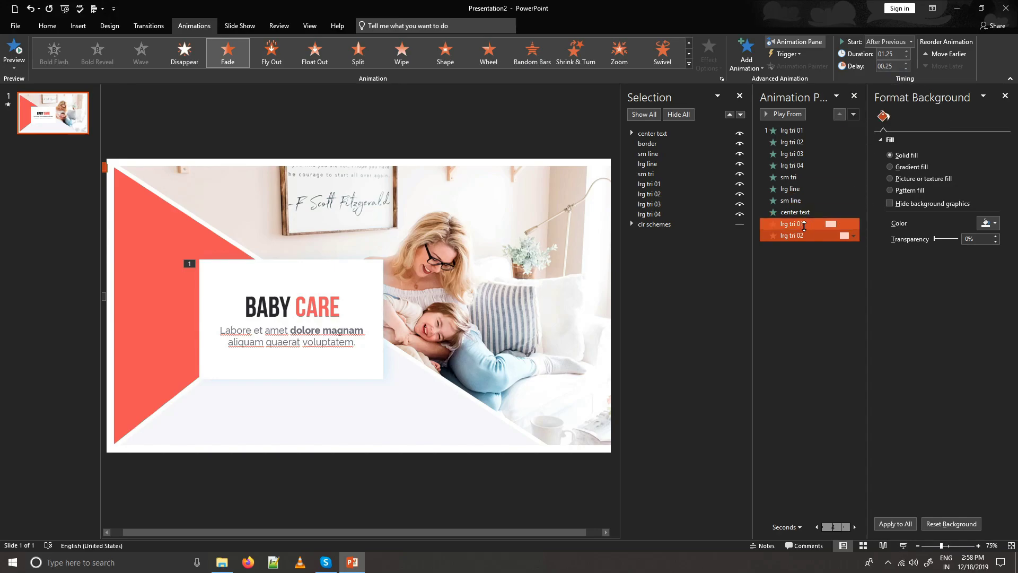
left_click(765, 113)
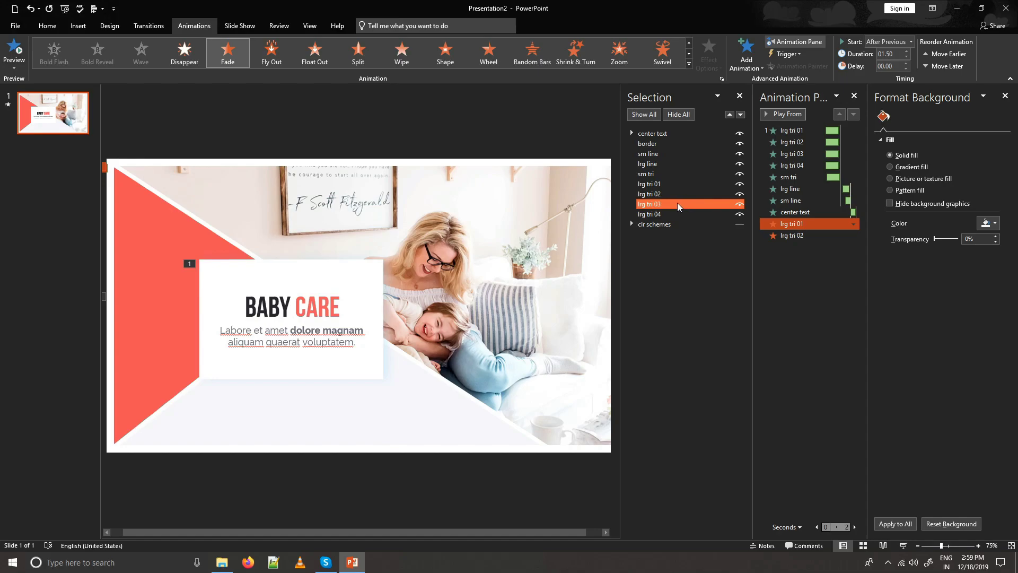
Give lrg tri 03 a Fade exit starting After Previous with a 01.25 duration.
left_click(676, 202)
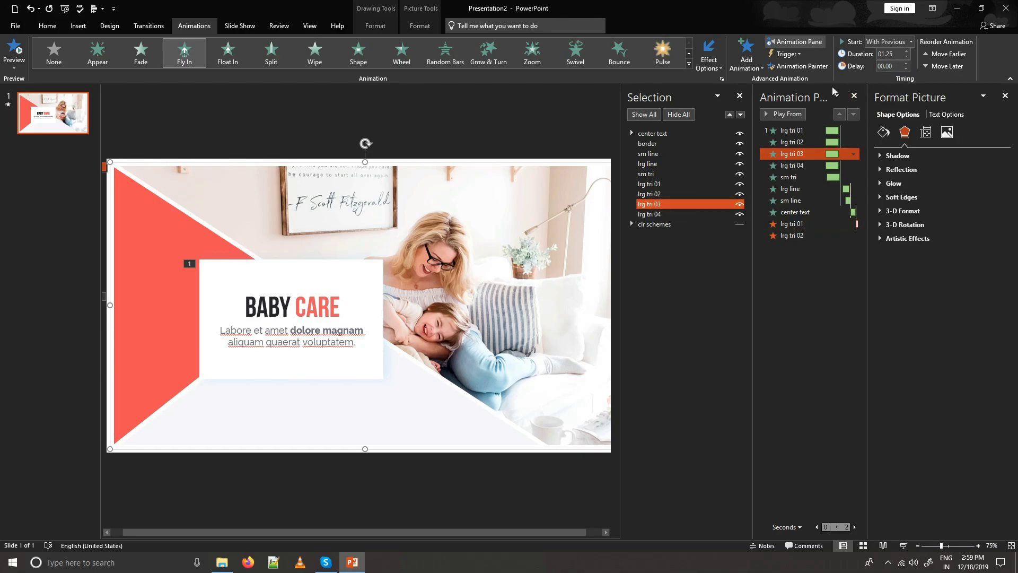
left_click(758, 67)
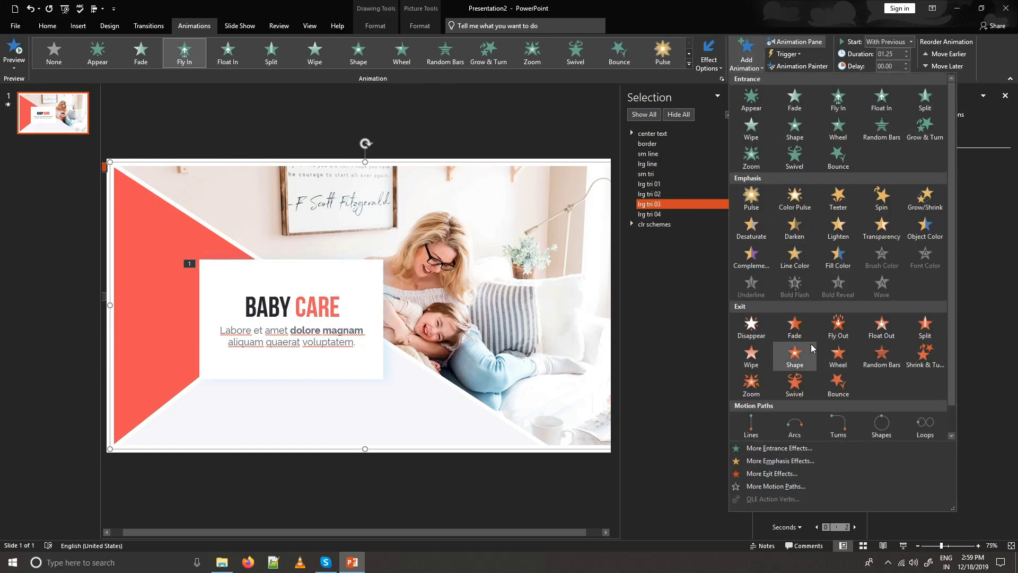
left_click(800, 333)
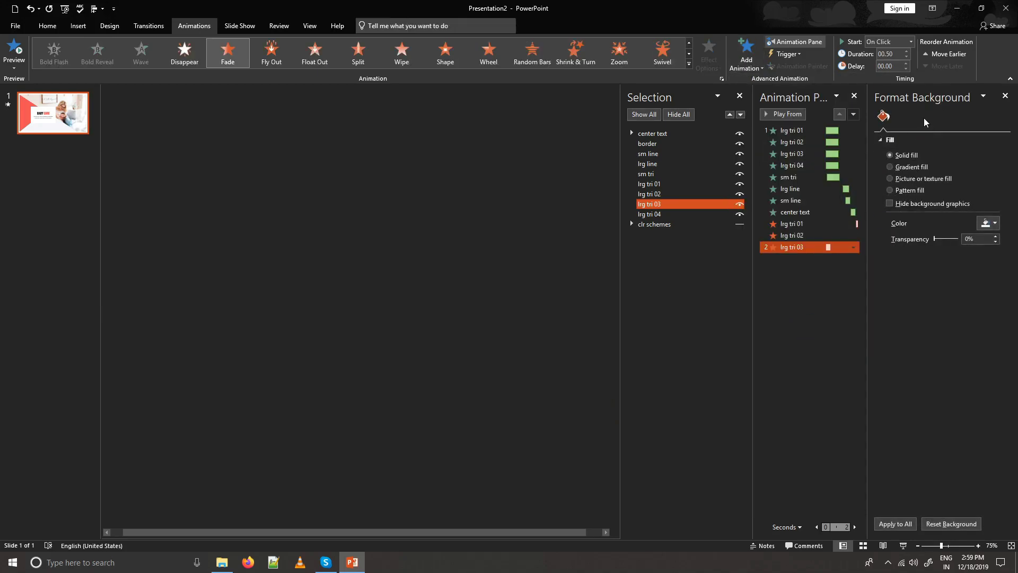
left_click(911, 42)
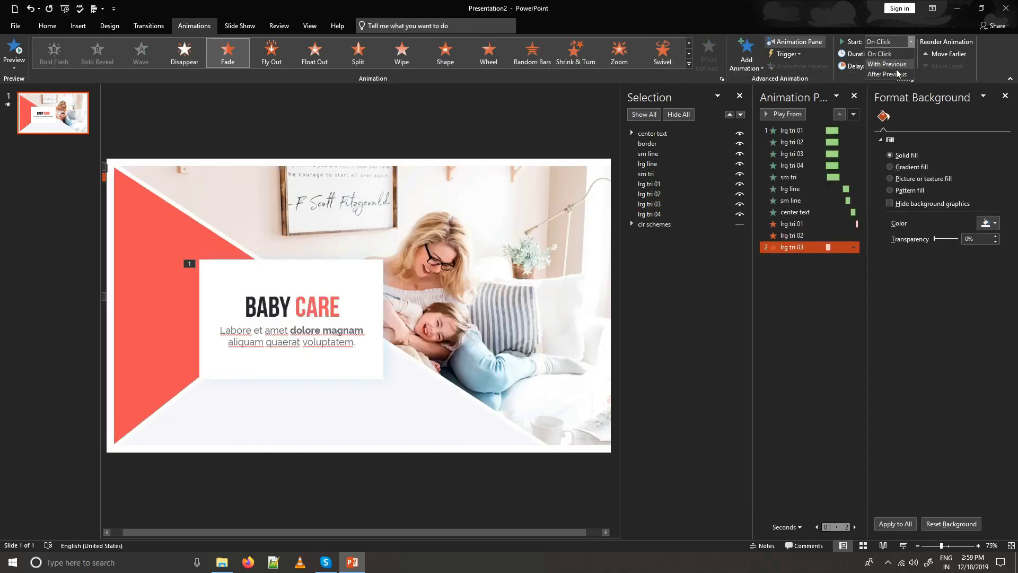
left_click(894, 74)
left_click(907, 51)
left_click(907, 51)
left_click(907, 51)
left_click(907, 50)
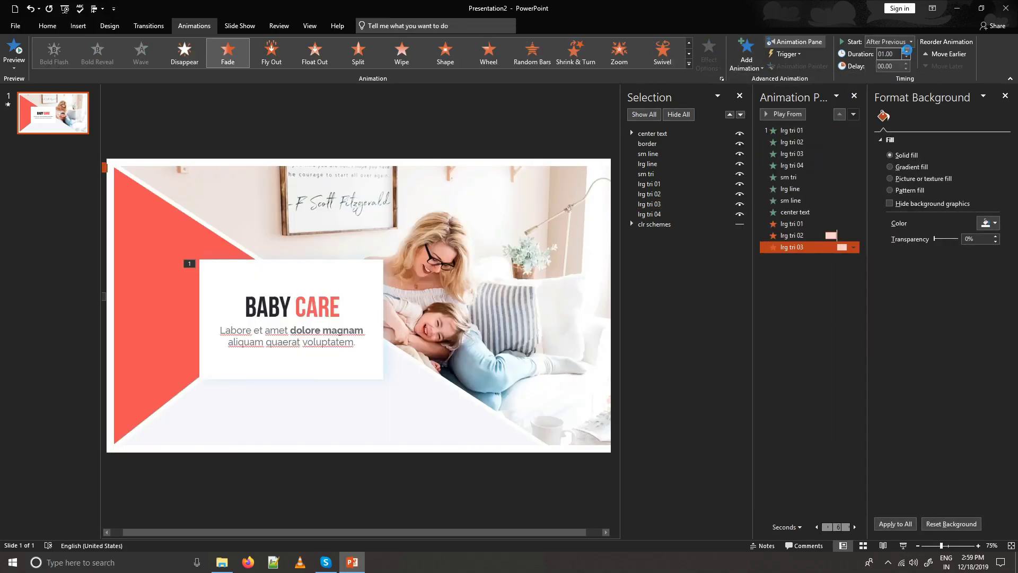
left_click(906, 57)
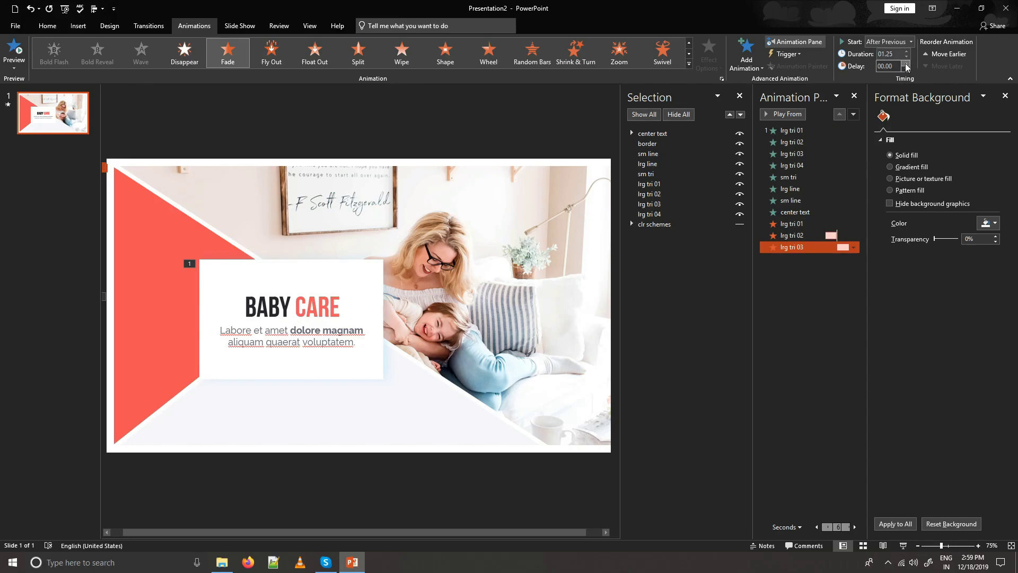
left_click(907, 63)
Select only the lrg tri 02 fade-out entry in the Animation Pane.
left_click(792, 235)
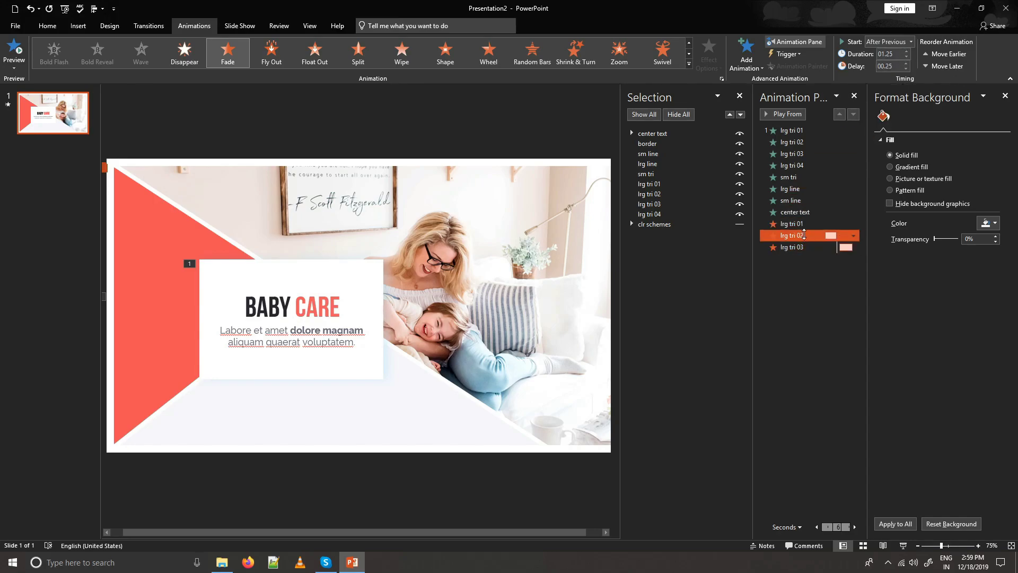
left_click(812, 211, "ctrl")
left_click(813, 211, "ctrl")
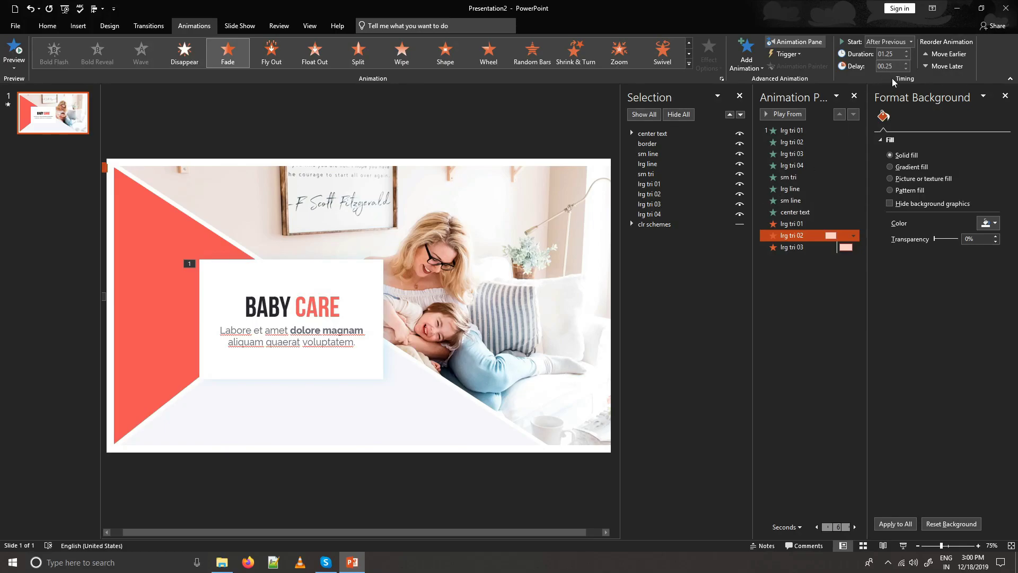
Select the lrg tri 01 Fade exit entry alone and raise its Delay to 00.75 seconds.
left_click(813, 220, "shift")
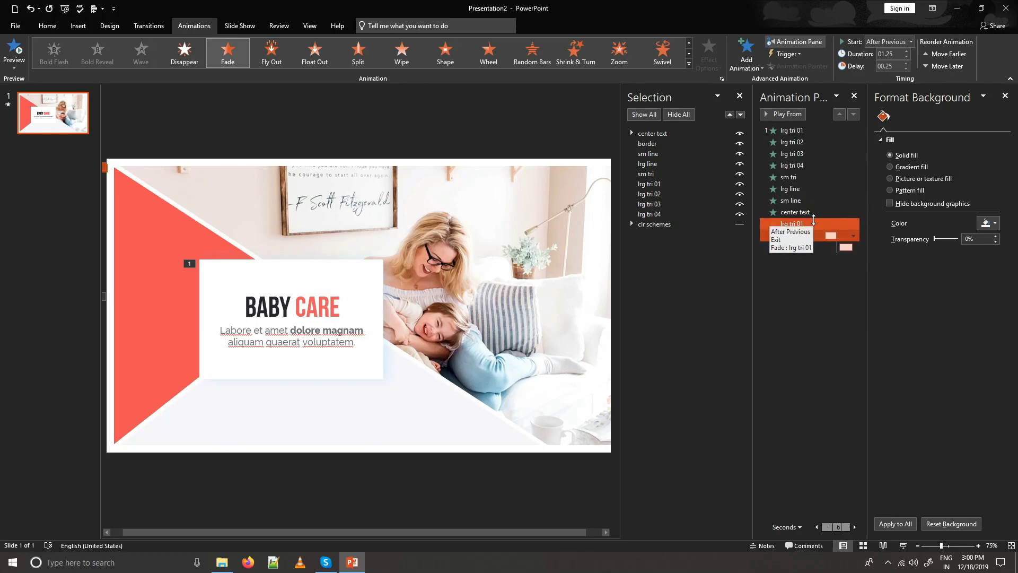
left_click(811, 165, "ctrl")
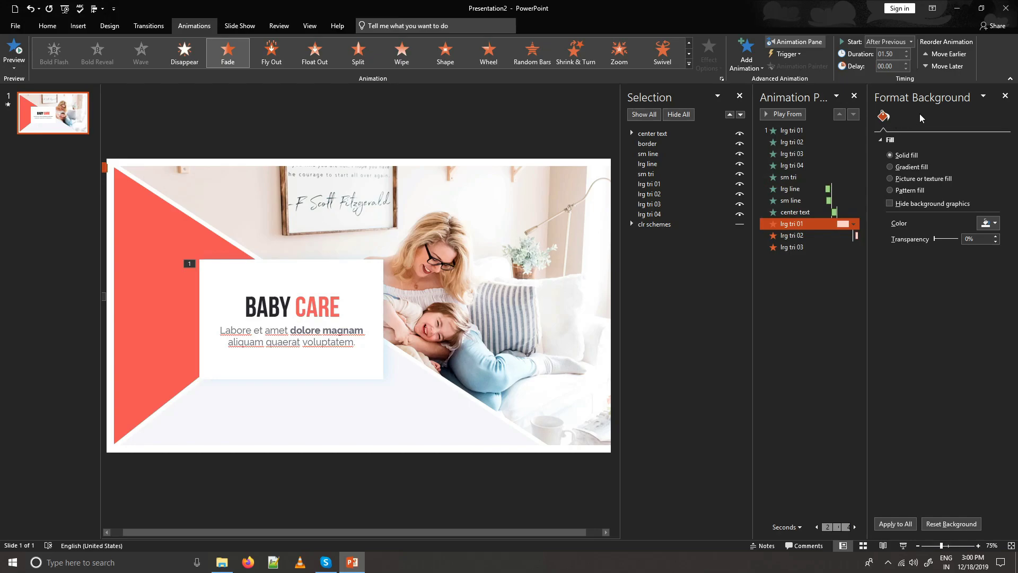
left_click(906, 64)
left_click(907, 63)
left_click(908, 64)
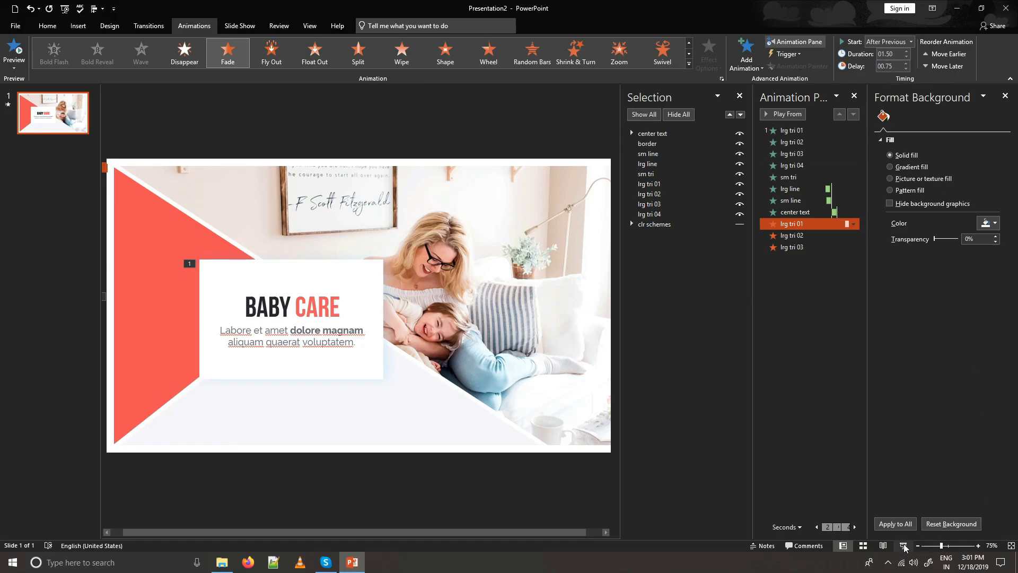